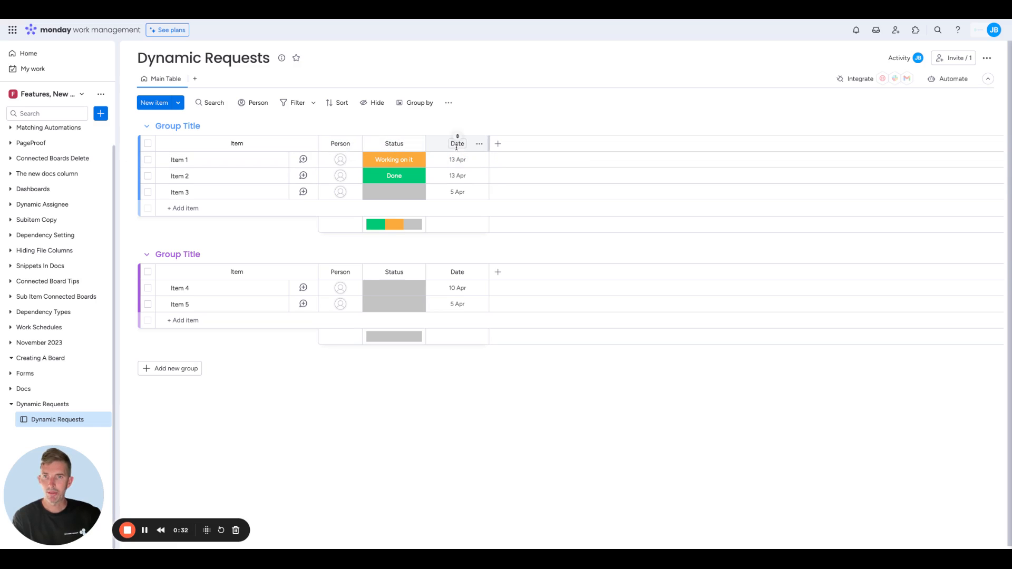
Step: Add a Text column to the board and name it "Another Question"
left_click(498, 144)
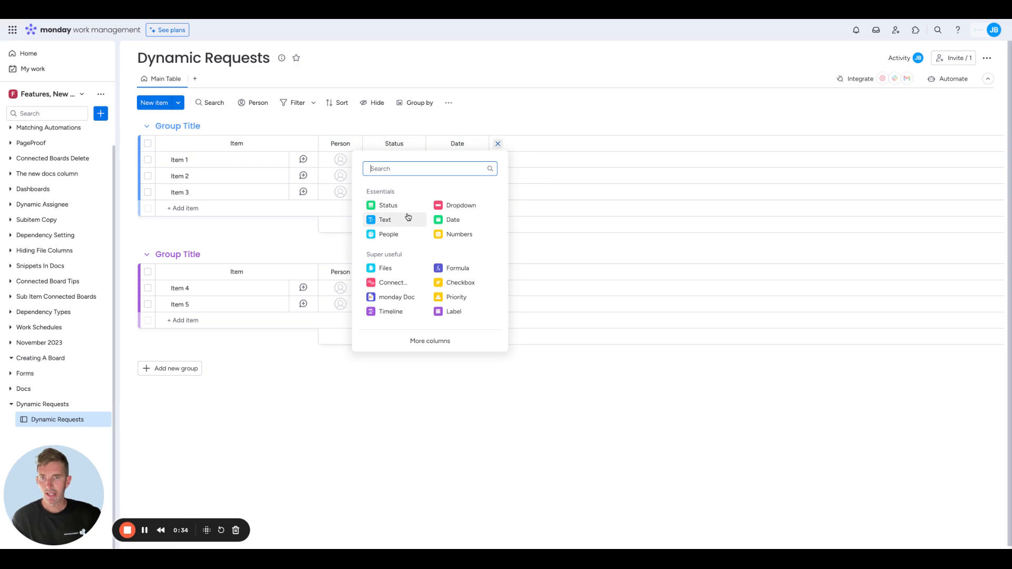
left_click(398, 220)
left_click(521, 144)
type("Ques")
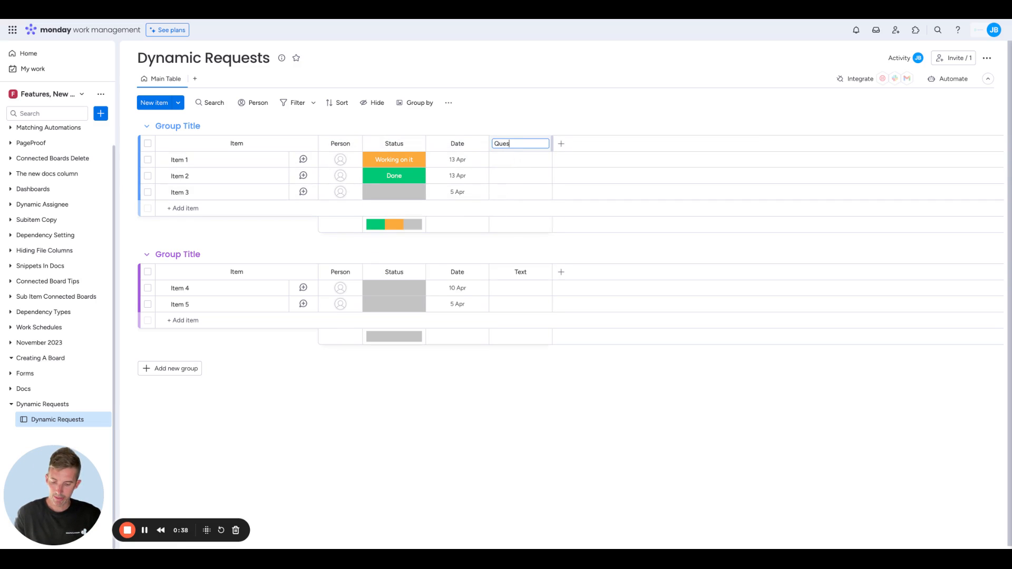
key("BackSpace")
key("BackSpace")
key("BackSpace")
key("BackSpace")
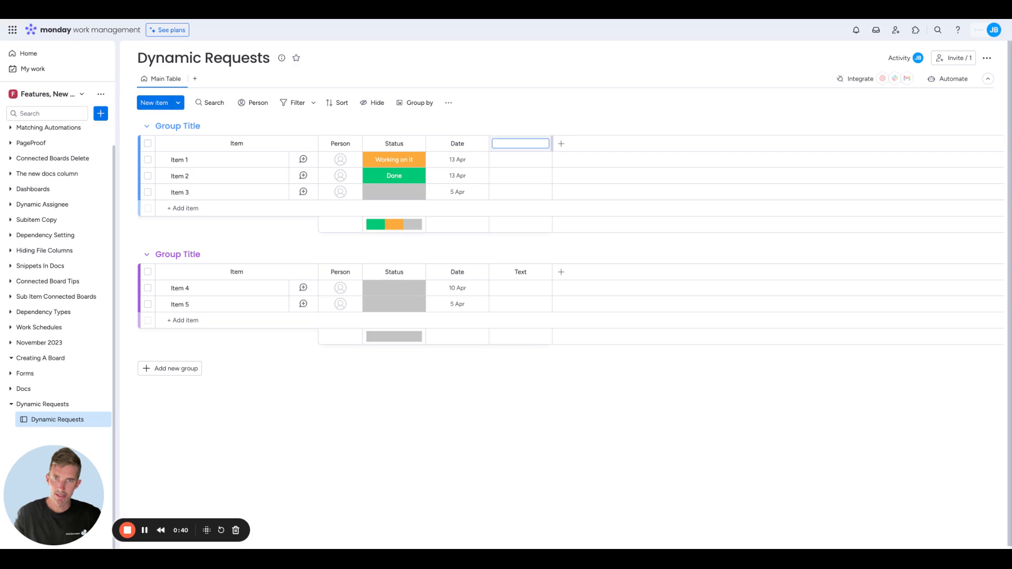
type("Anotehr")
type("her Question")
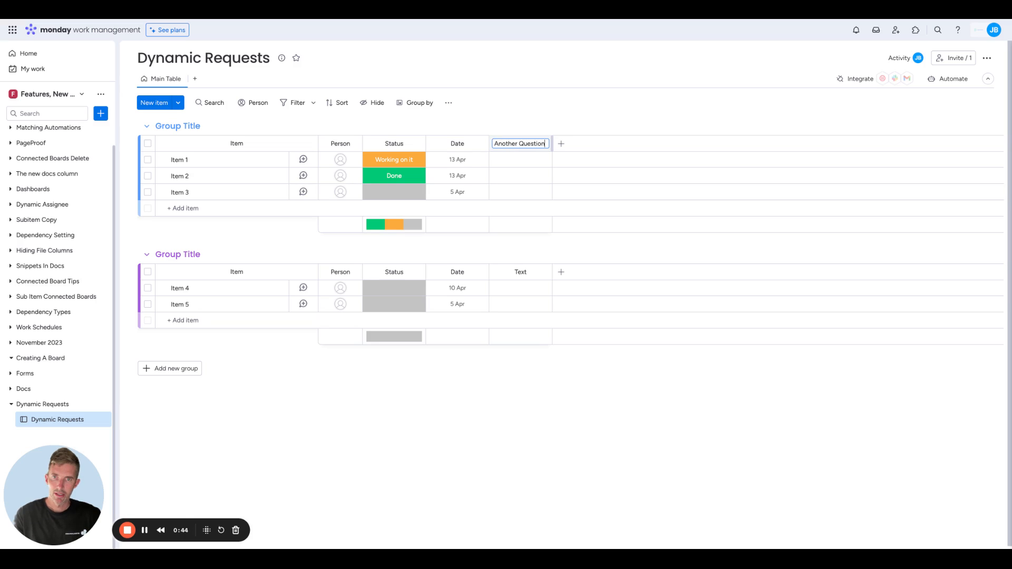
key("Return")
Step: Add a Dropdown column after Another Question and name it "Ask Something Else"
left_click(561, 143)
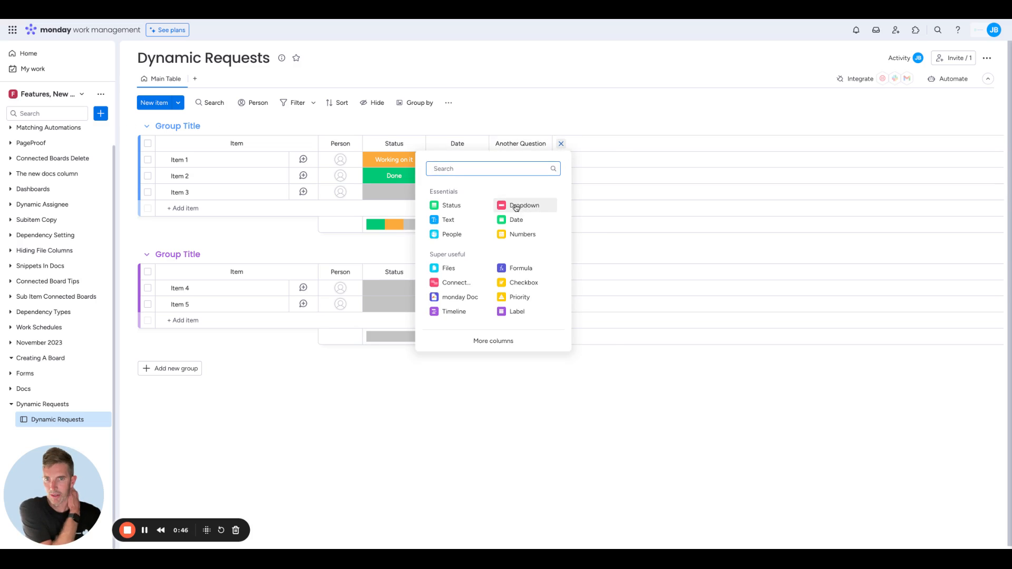
left_click(527, 204)
left_click(580, 143)
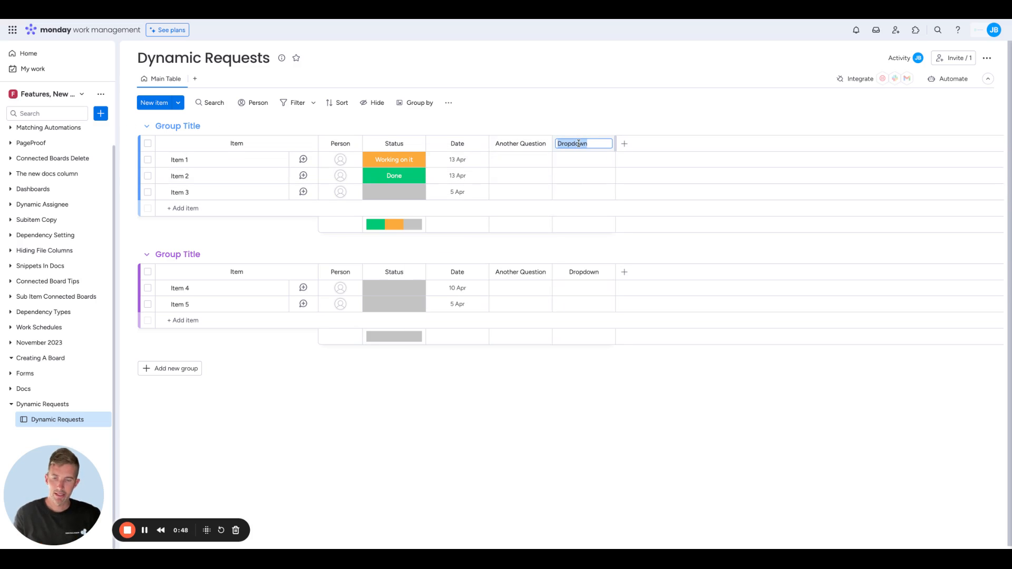
type("Ask Something Else")
key("Return")
Step: Create the labels "Option 1" and "Option 2" in Item 1's Ask Something Else cell
left_click(577, 162)
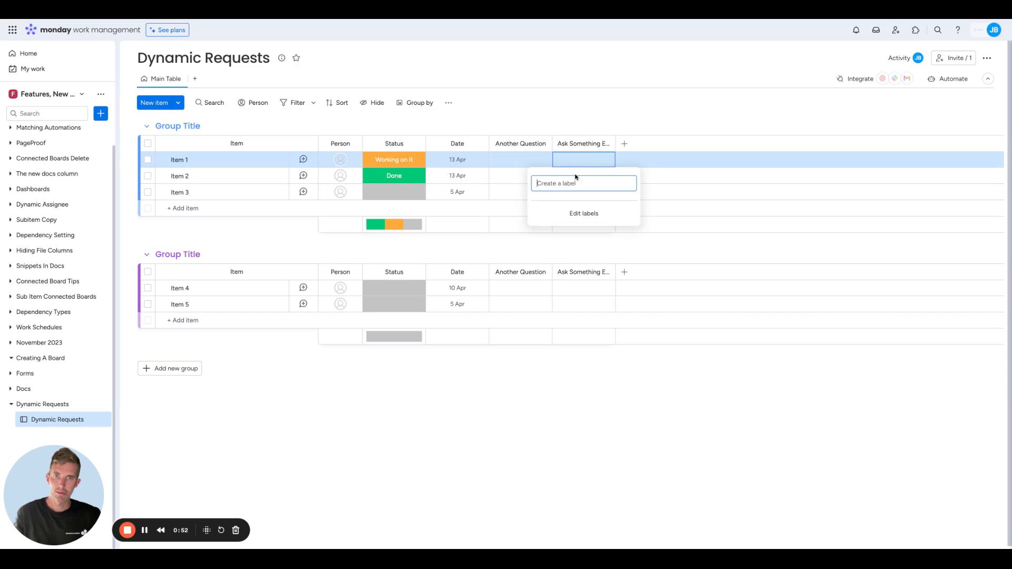
type("Option 1")
left_click(576, 210)
type("O")
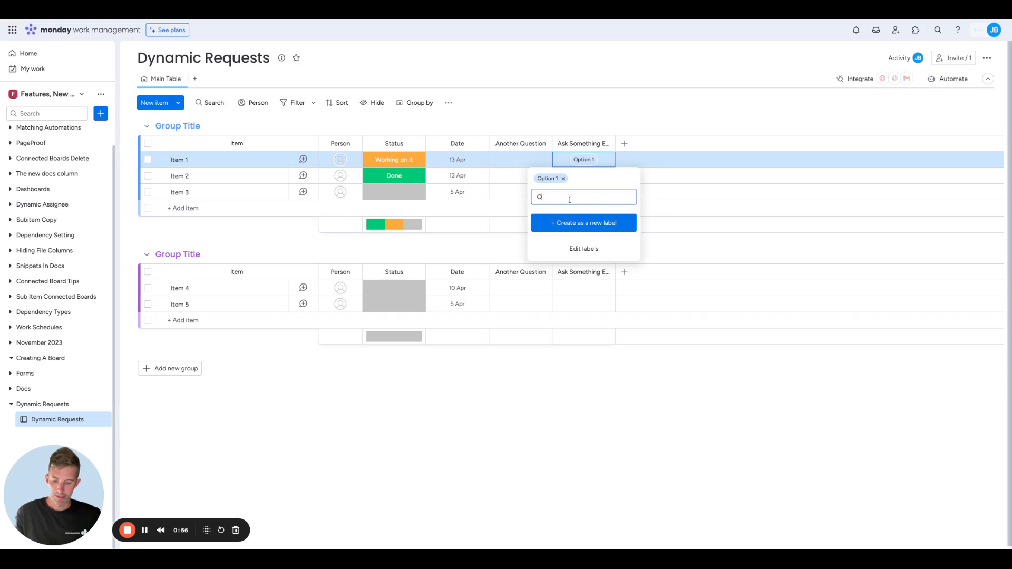
type("ption 2")
key("Return")
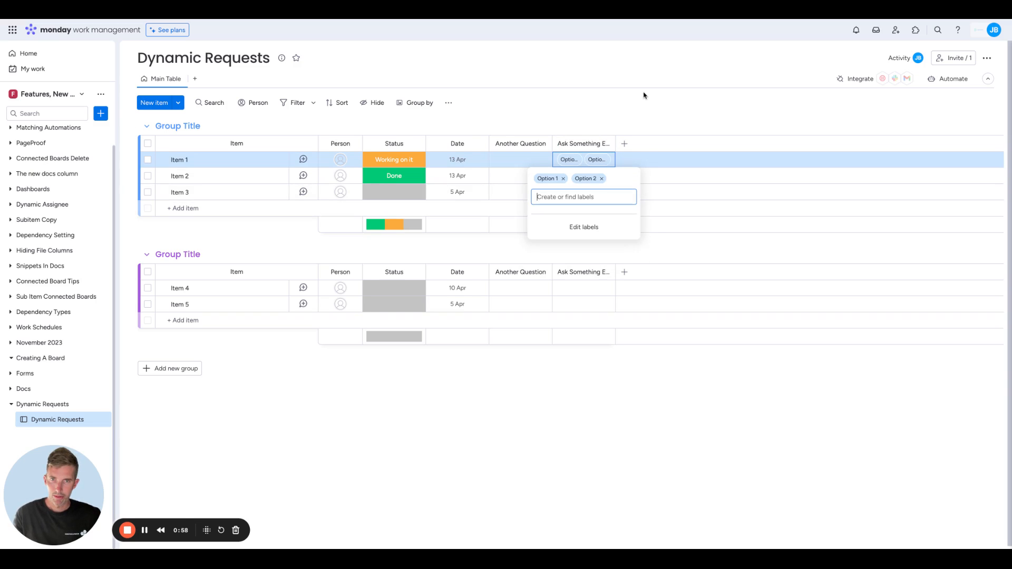
left_click(627, 115)
Step: Remove the Option 1 and Option 2 labels from Item 1's Ask Something Else cell
left_click(560, 160)
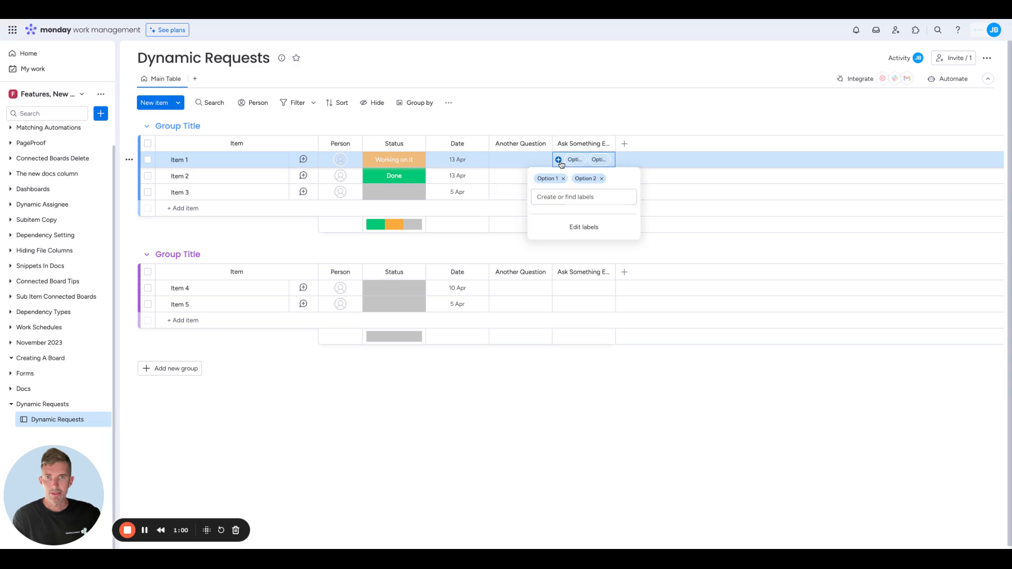
left_click(565, 179)
left_click(564, 179)
left_click(624, 139)
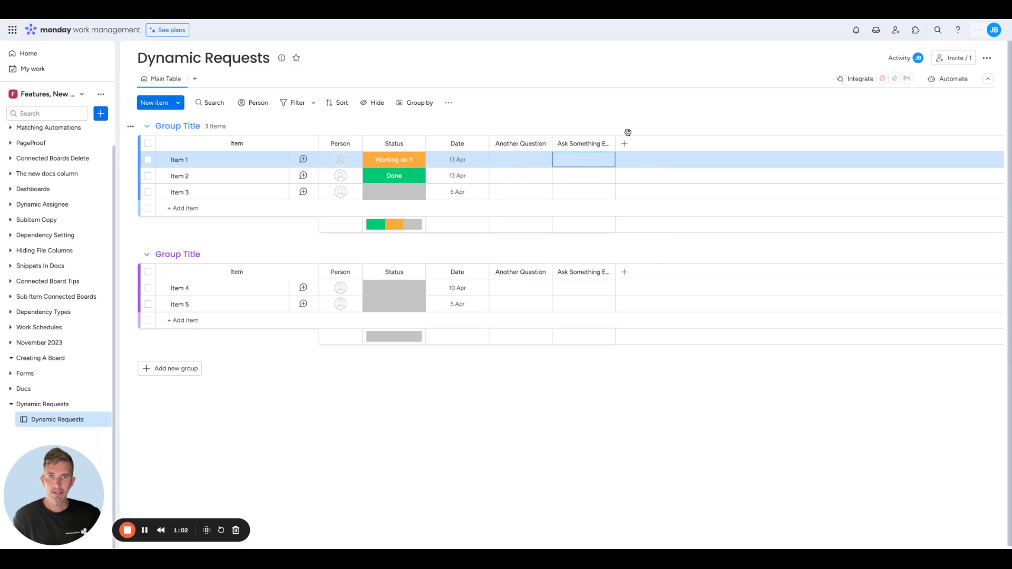
Step: Add a monday Doc column to the board and name it "Request Summary"
left_click(626, 144)
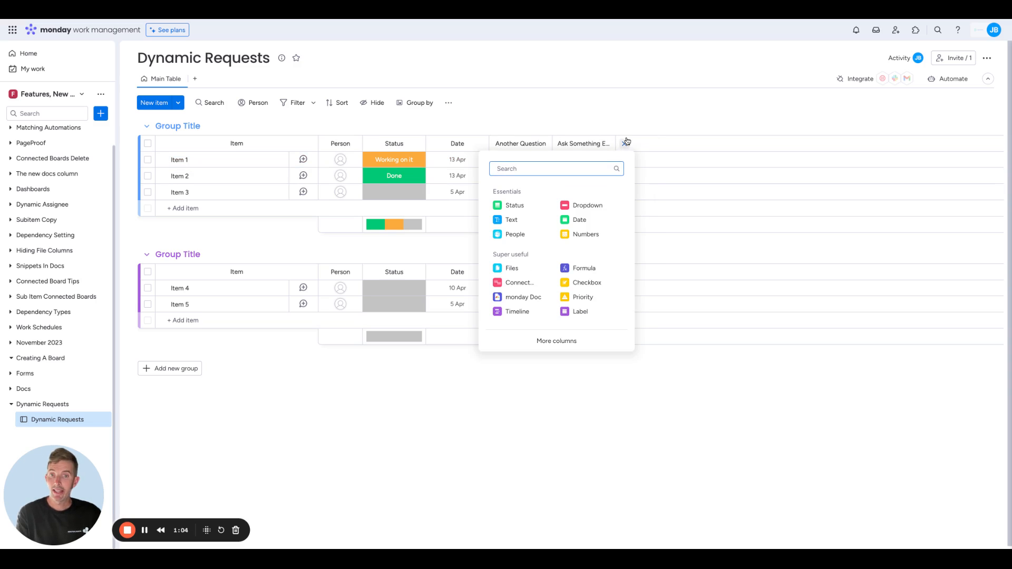
left_click(624, 144)
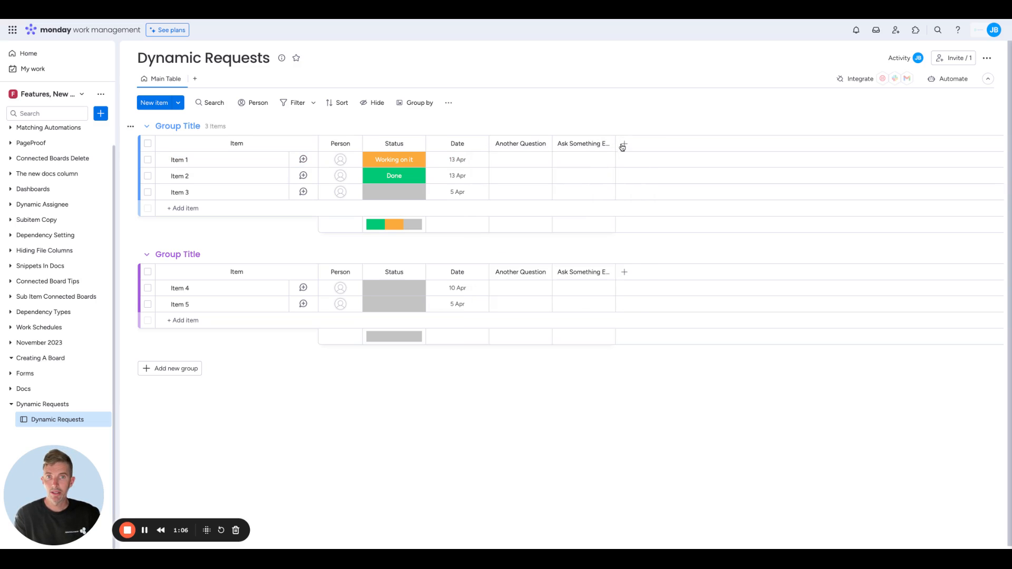
left_click(625, 144)
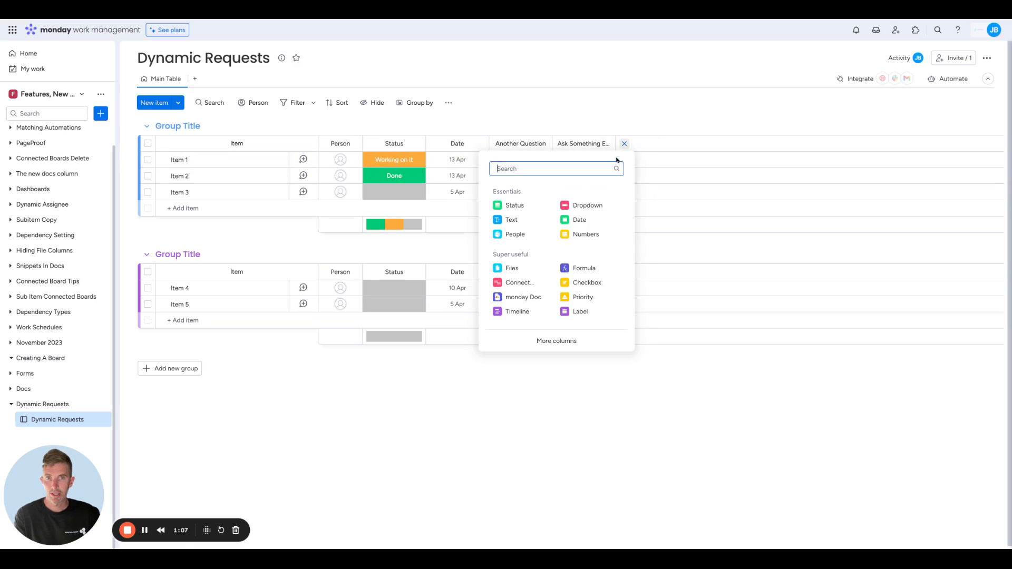
left_click(523, 299)
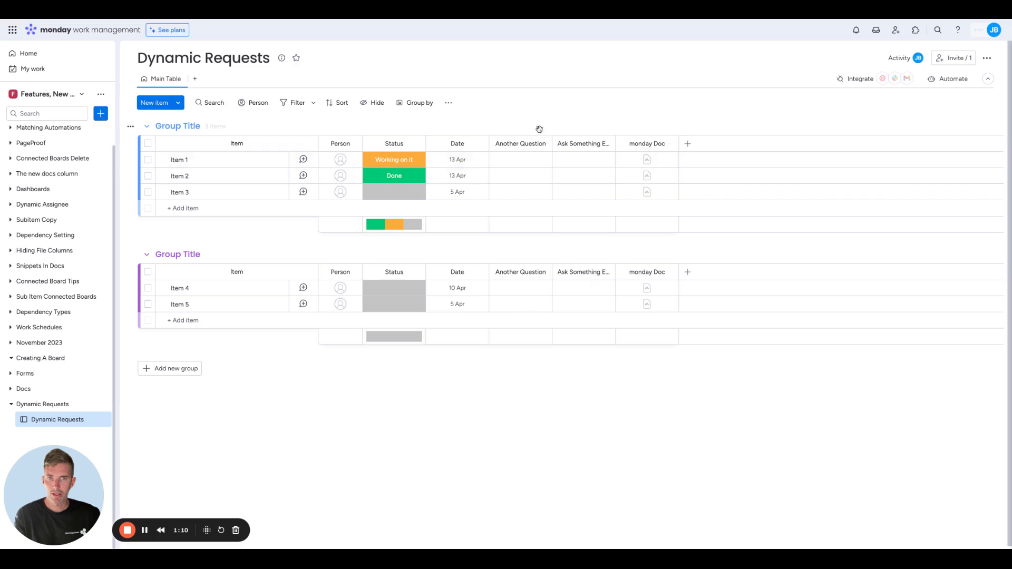
left_click(644, 146)
type("R")
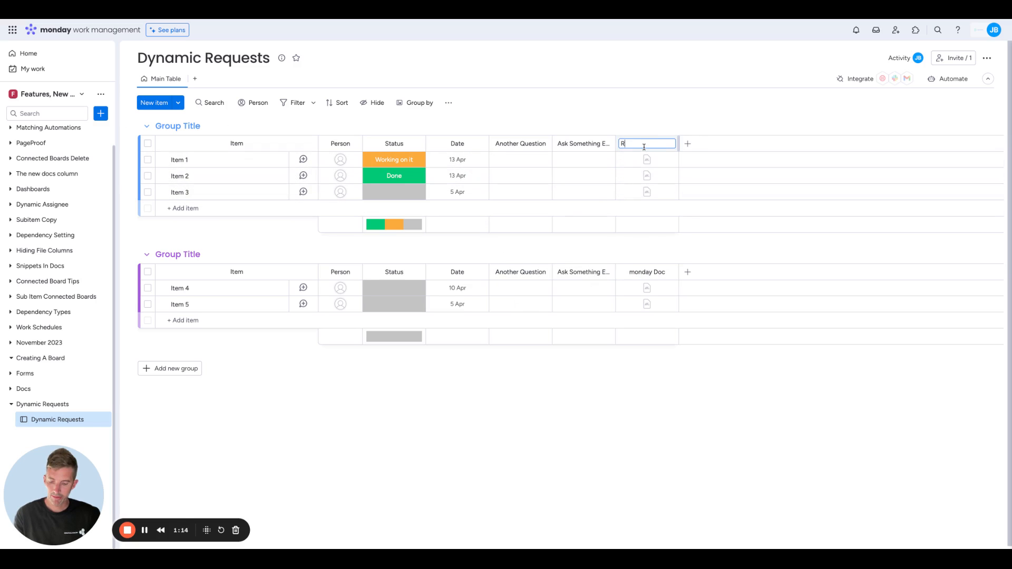
type("equest Summary")
key("Return")
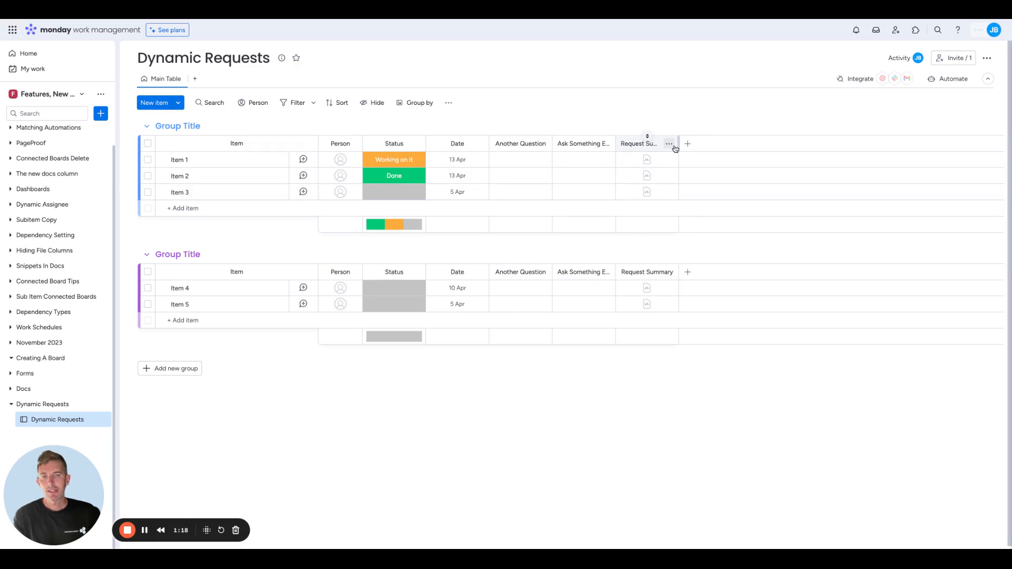
Step: Create a new doc template for the Request Summary column
left_click(669, 144)
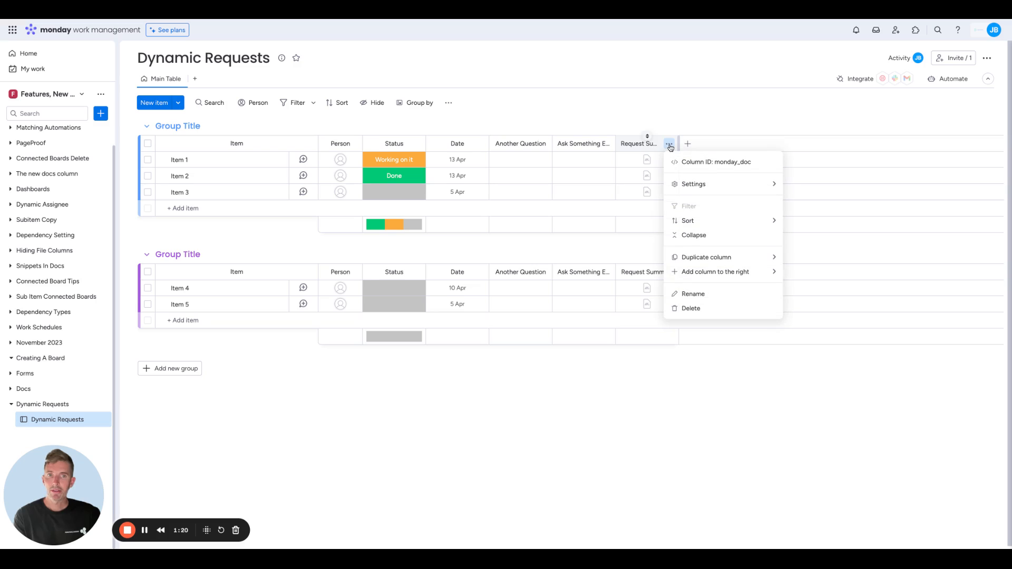
mouse_move(695, 184)
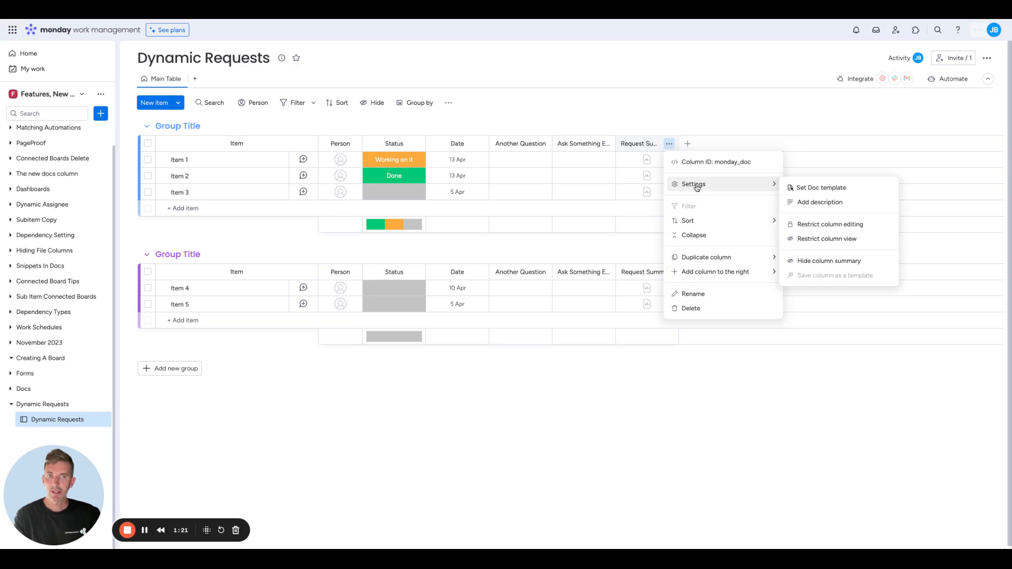
left_click(799, 190)
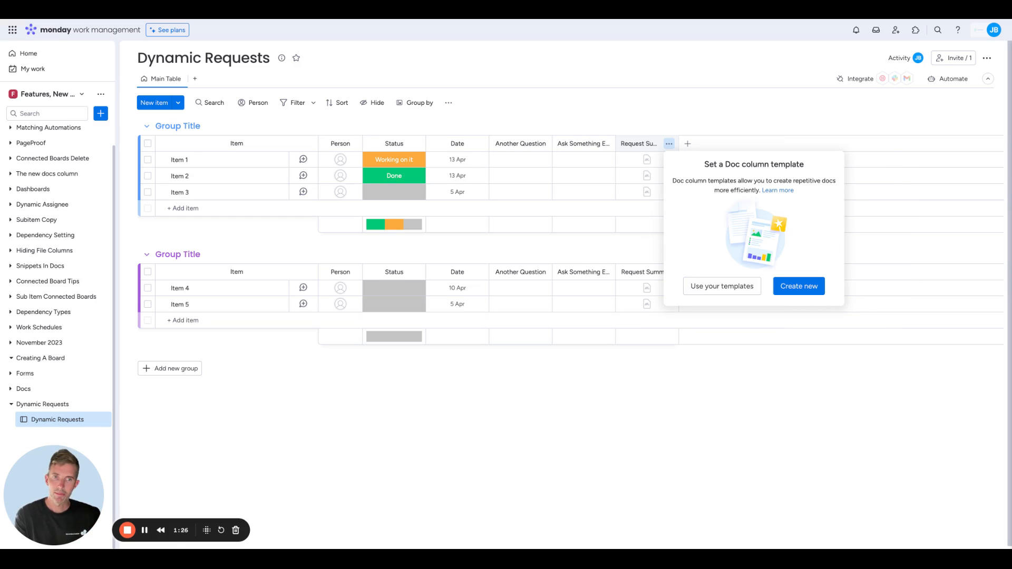
left_click(793, 286)
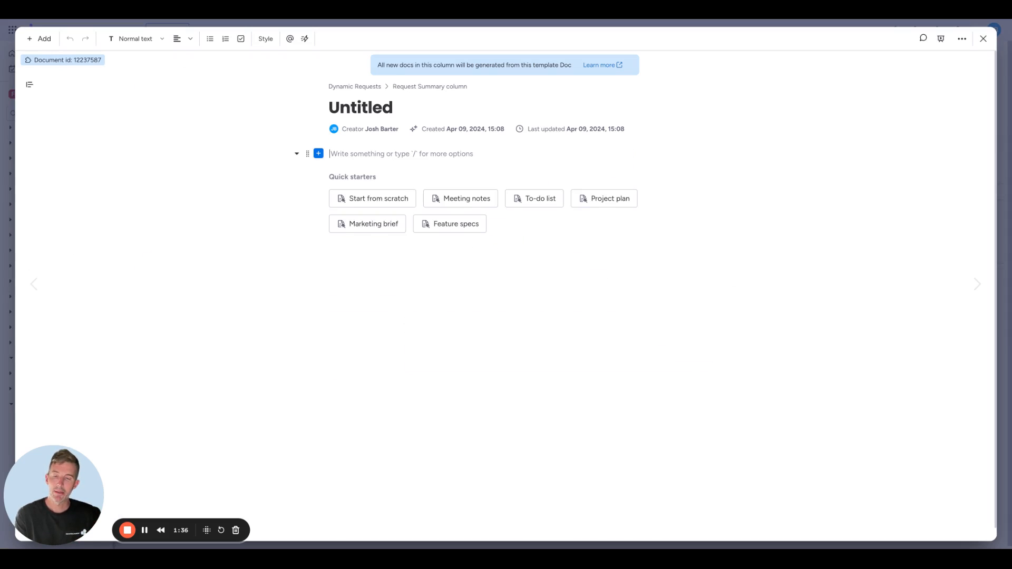
Step: Title the template doc "Request Coming In"
left_click(359, 107)
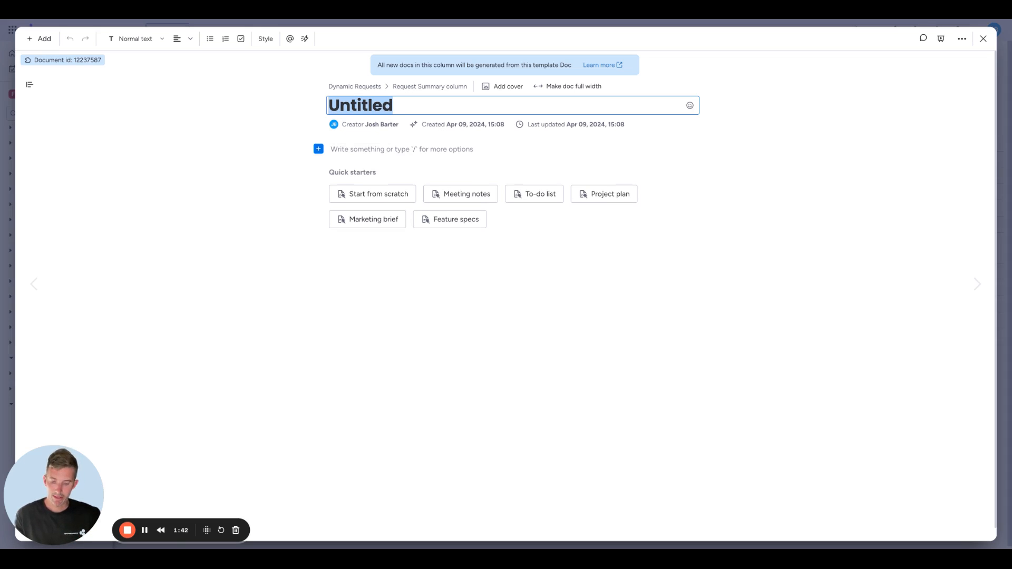
type("{")
key("BackSpace")
type("R")
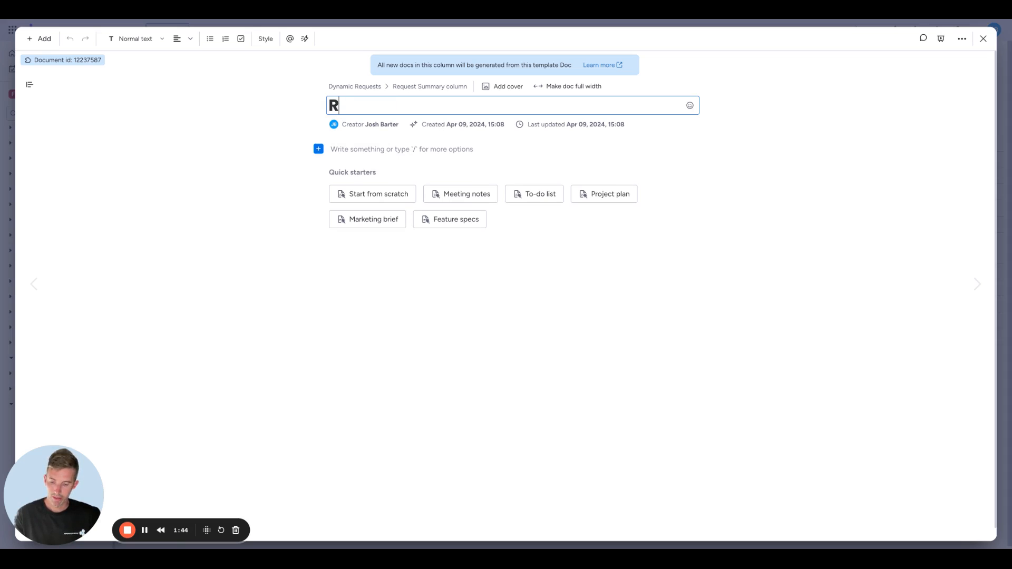
type("equest Coming In")
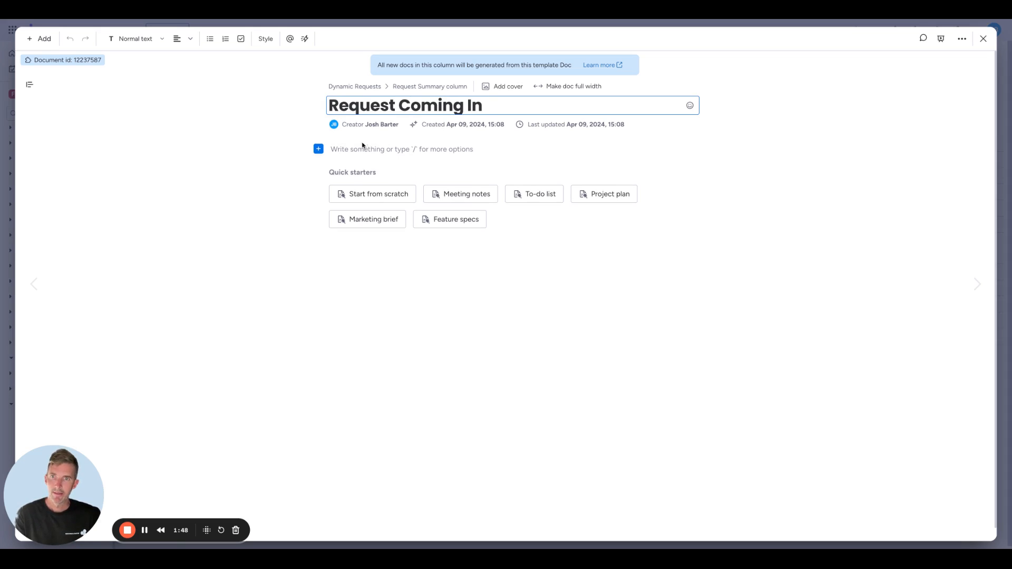
Step: Write "General information" as the template's first line and turn it into a small title
left_click(354, 153)
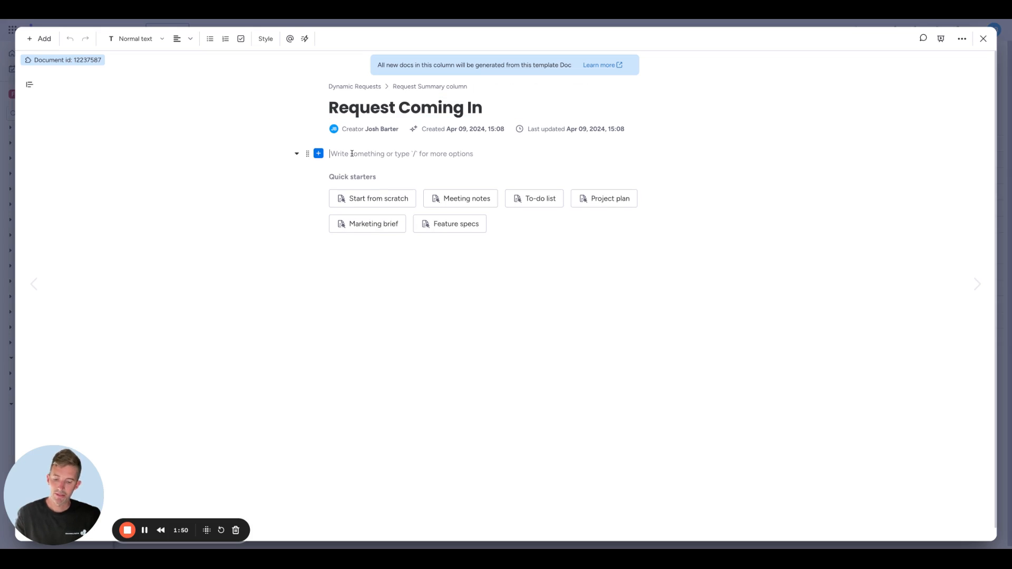
type("General information")
left_click(309, 154)
mouse_move(346, 187)
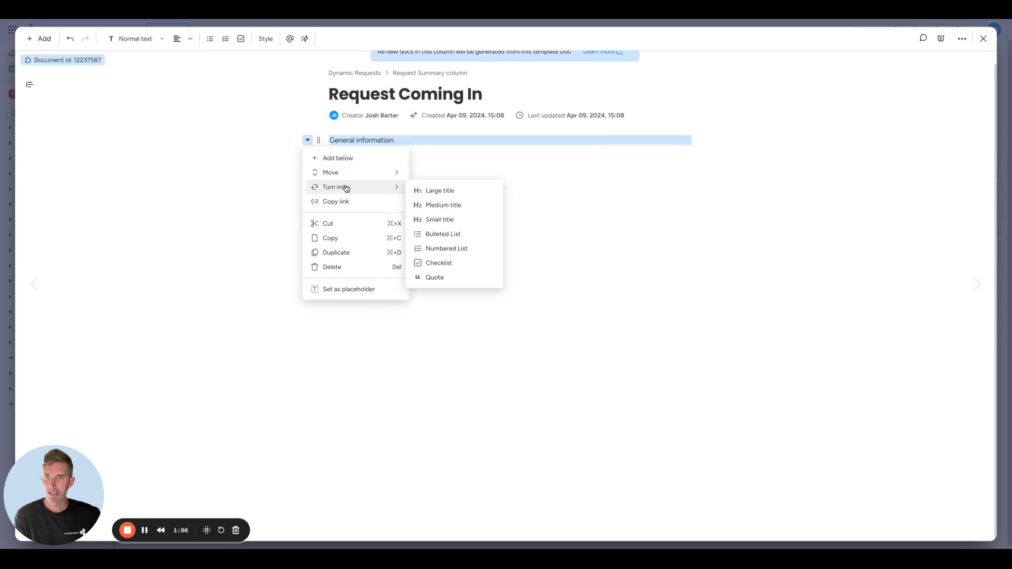
left_click(431, 219)
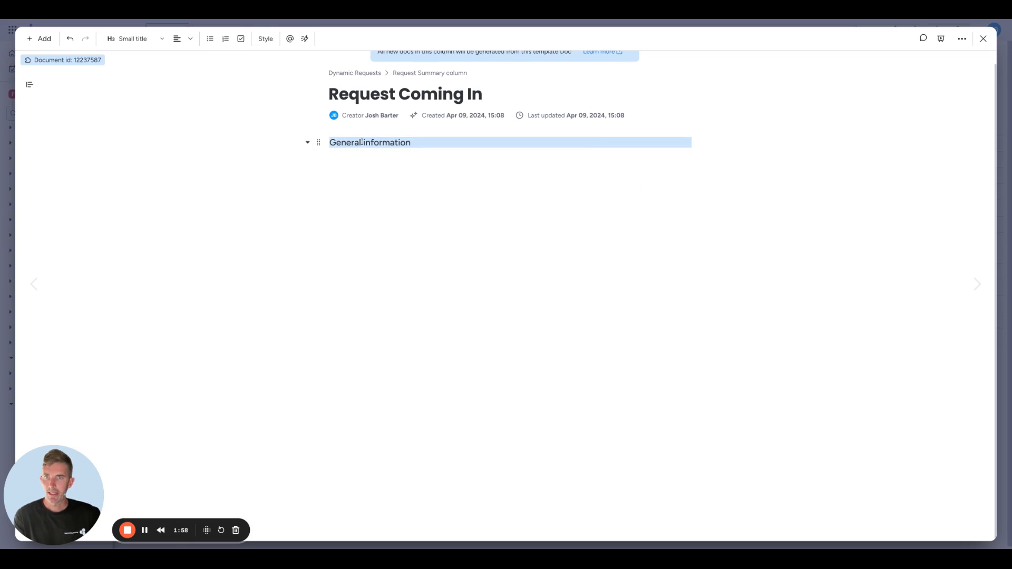
Step: Make the whole "General information" heading bold
double_click(341, 148)
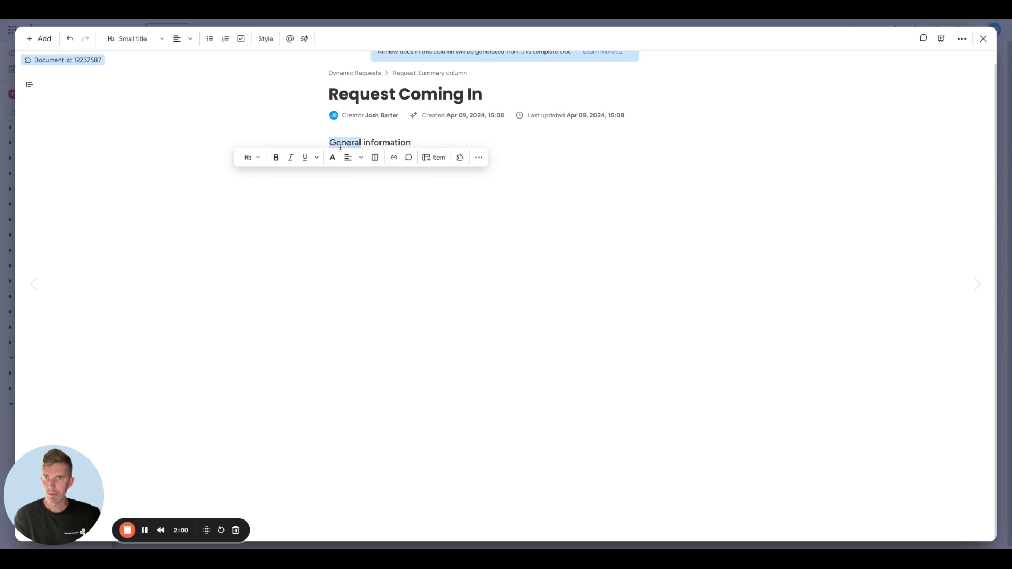
left_click(276, 157)
triple_click(375, 142)
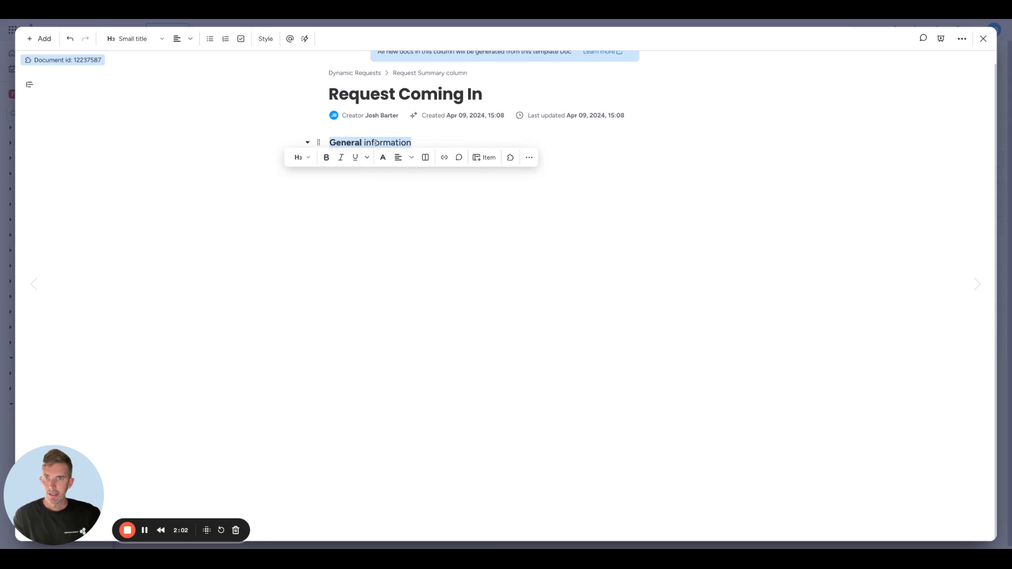
left_click(327, 157)
left_click(435, 143)
Step: Insert the Time dynamic value and the Item name column value on separate lines below the General information heading
key("Return")
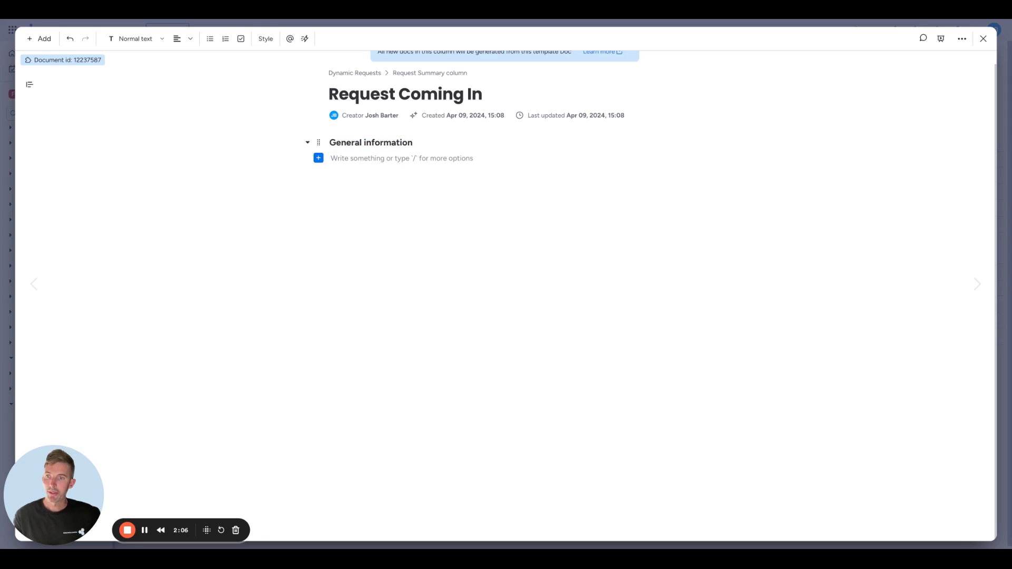
type("{")
left_click(366, 208)
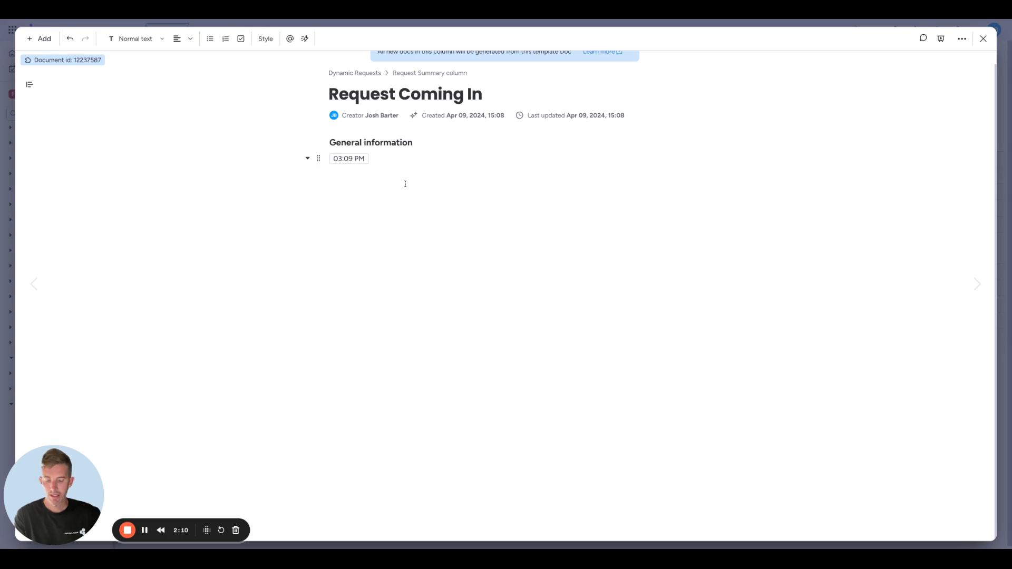
key("Return")
type("{")
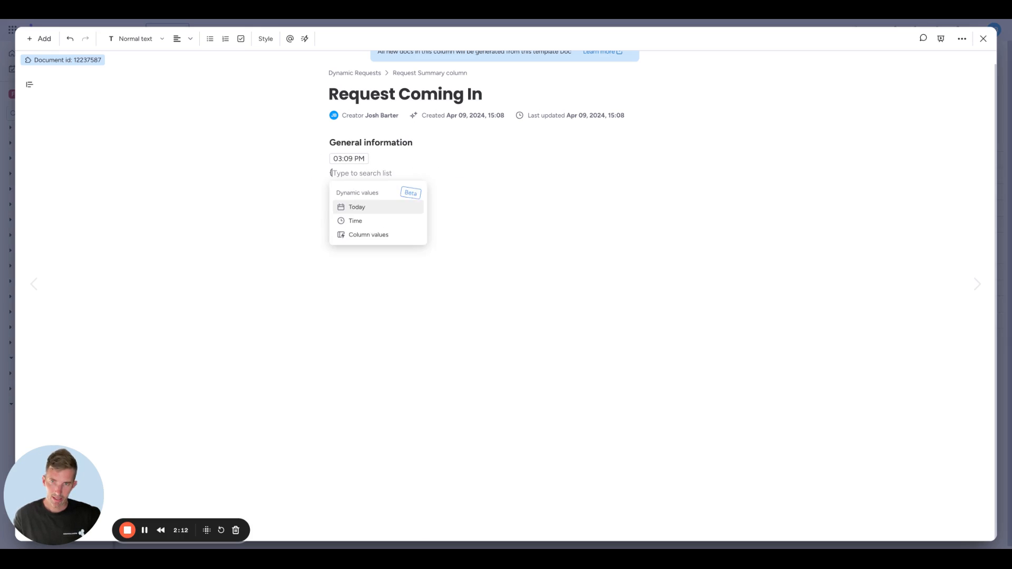
left_click(377, 237)
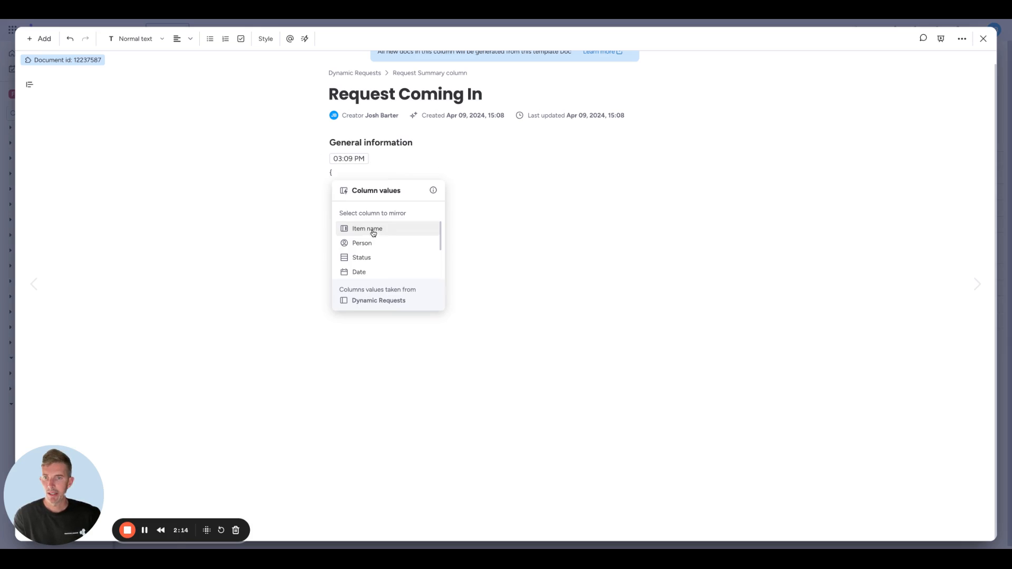
left_click(373, 231)
Step: Insert the Person and Status column values on separate lines below the Item name value
key("Return")
type("{")
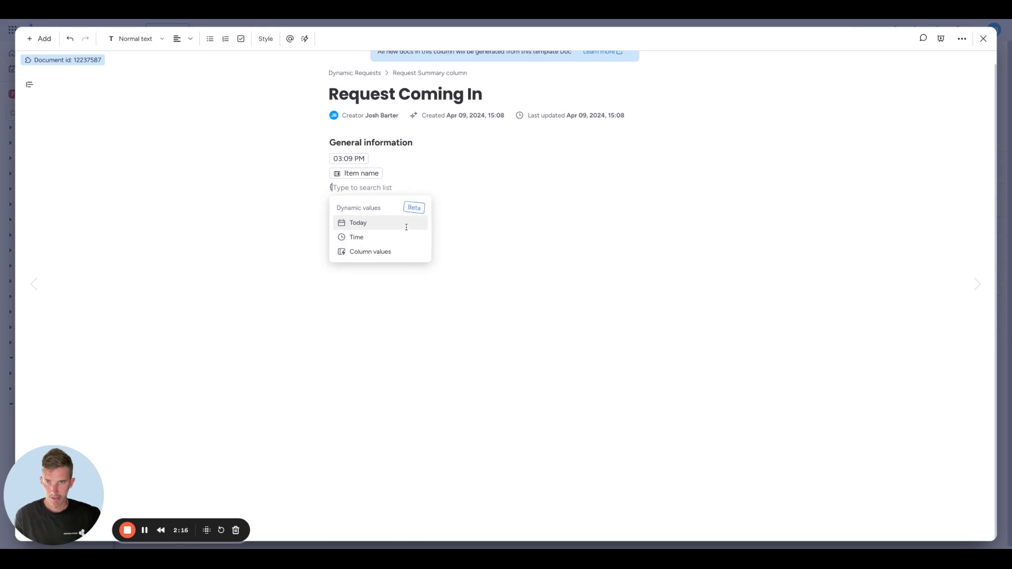
left_click(363, 256)
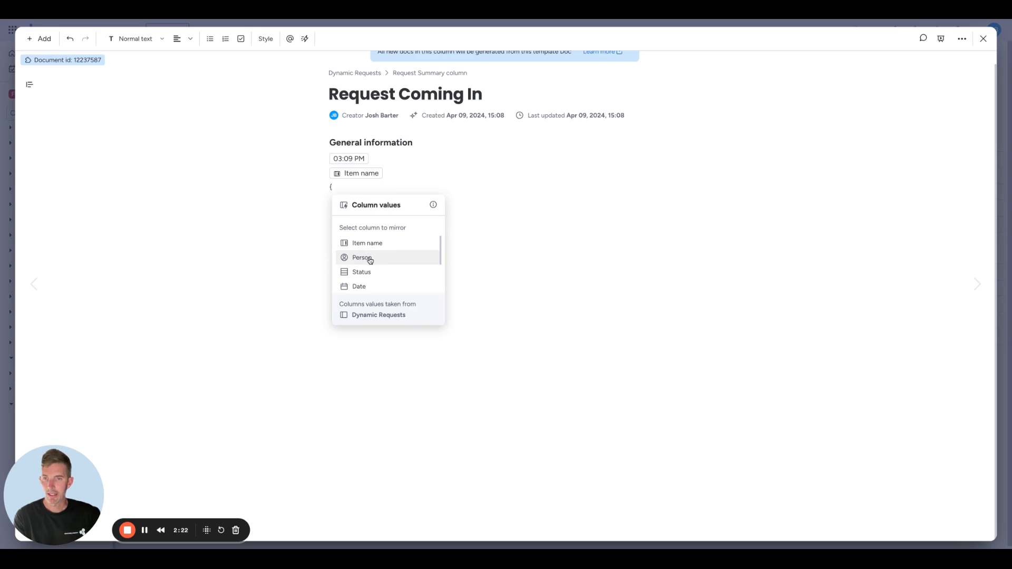
left_click(370, 261)
key("Return")
type("{")
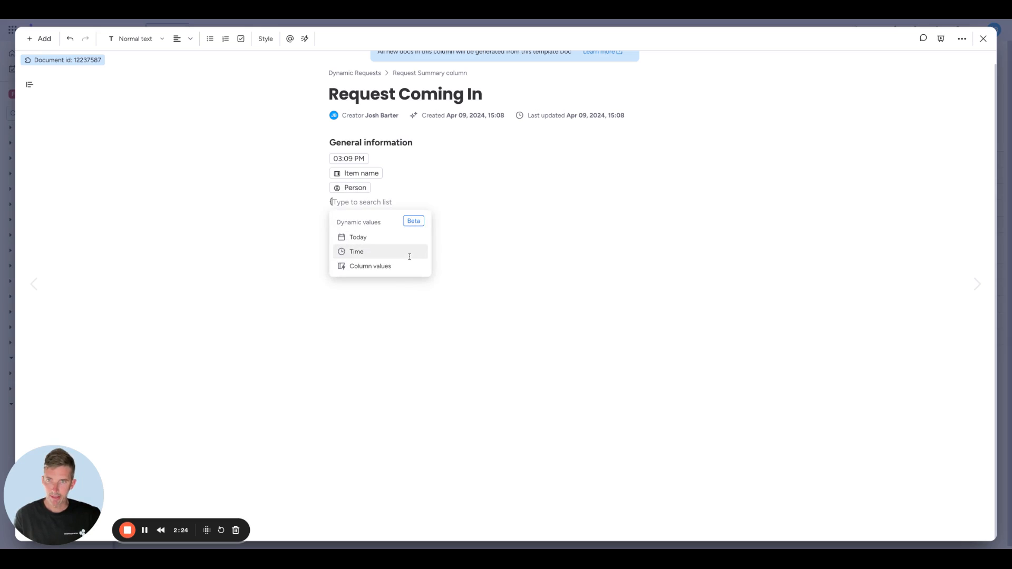
left_click(381, 270)
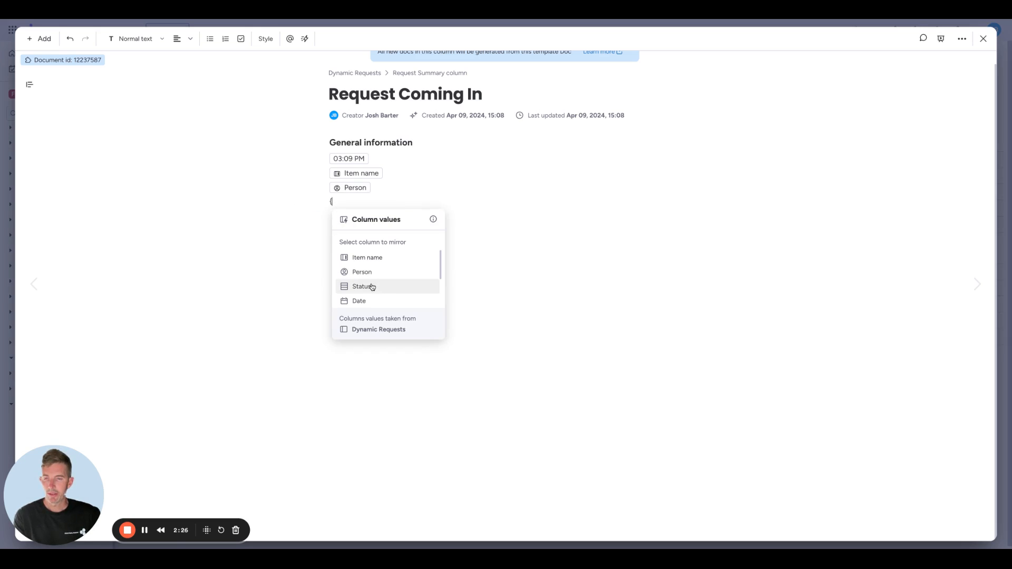
left_click(372, 286)
Step: Insert the Date and Another Question column values on separate lines below the Status value
key("Return")
type("{")
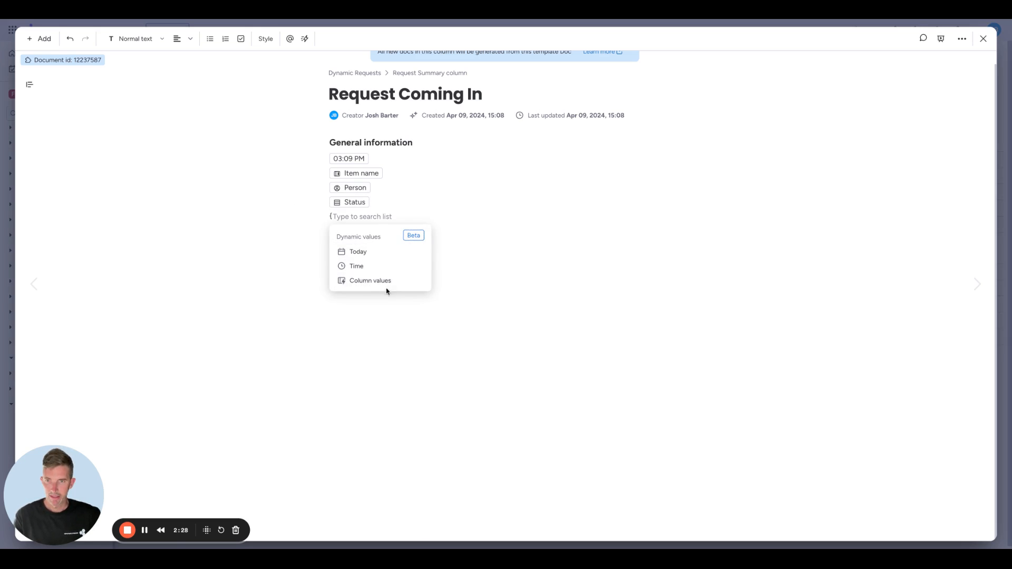
left_click(375, 282)
scroll(372, 294, "down", 2)
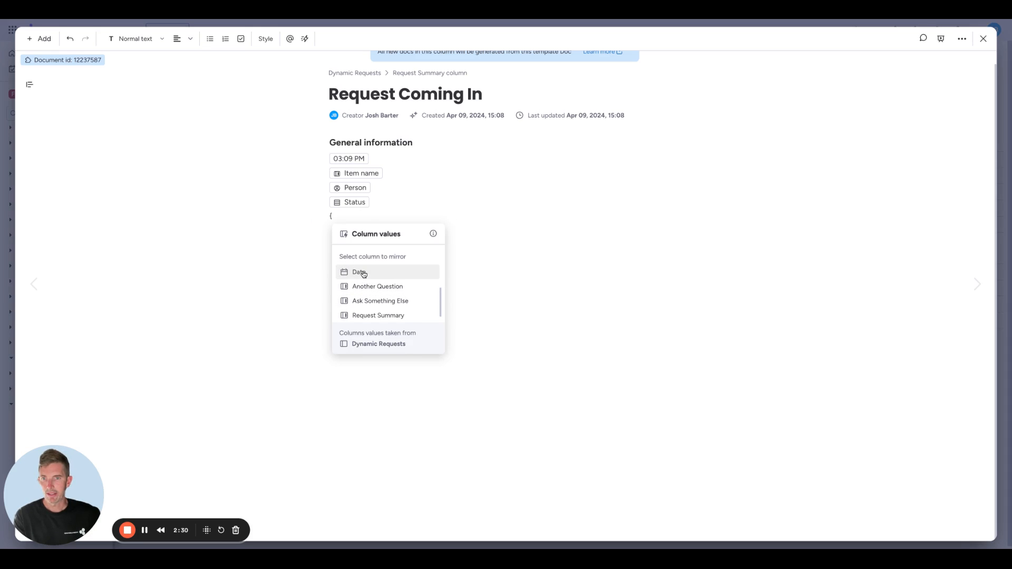
left_click(362, 275)
key("Return")
type("{")
left_click(372, 291)
scroll(369, 295, "down", 3)
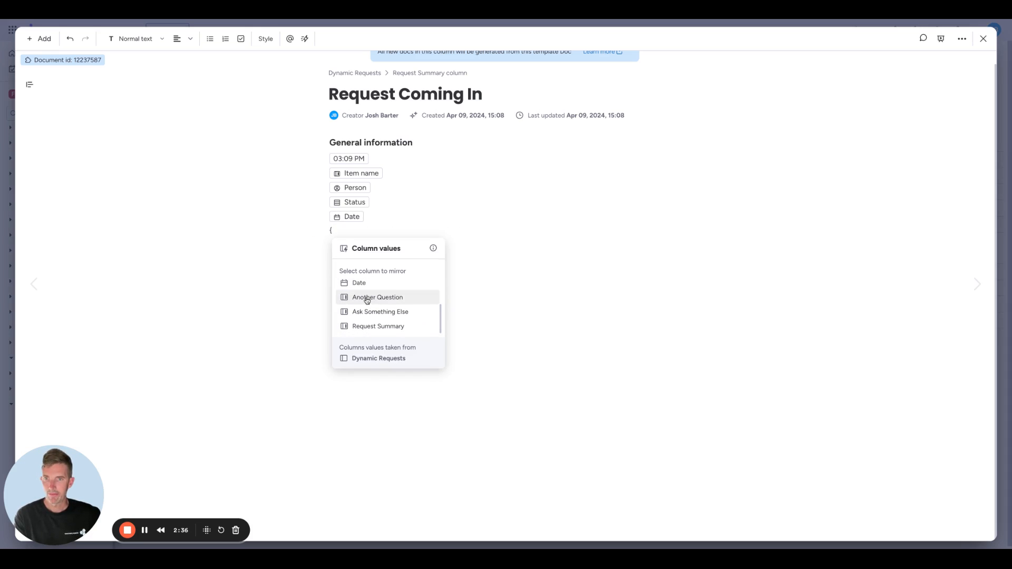
left_click(367, 300)
Step: Insert the Ask Something Else column value on a new line below Another Question and close the template doc
key("Return")
type("{")
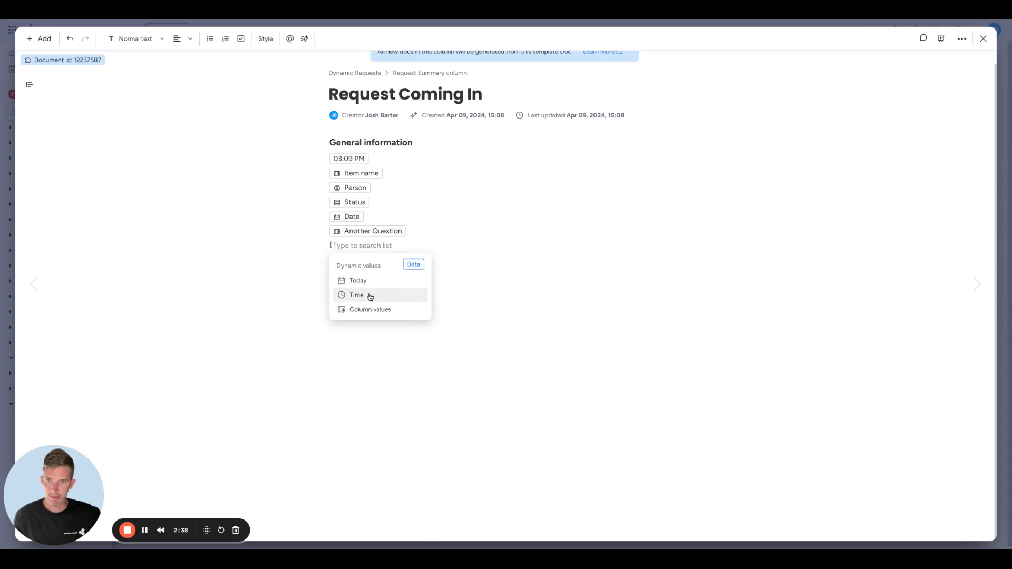
left_click(365, 310)
scroll(369, 312, "down", 3)
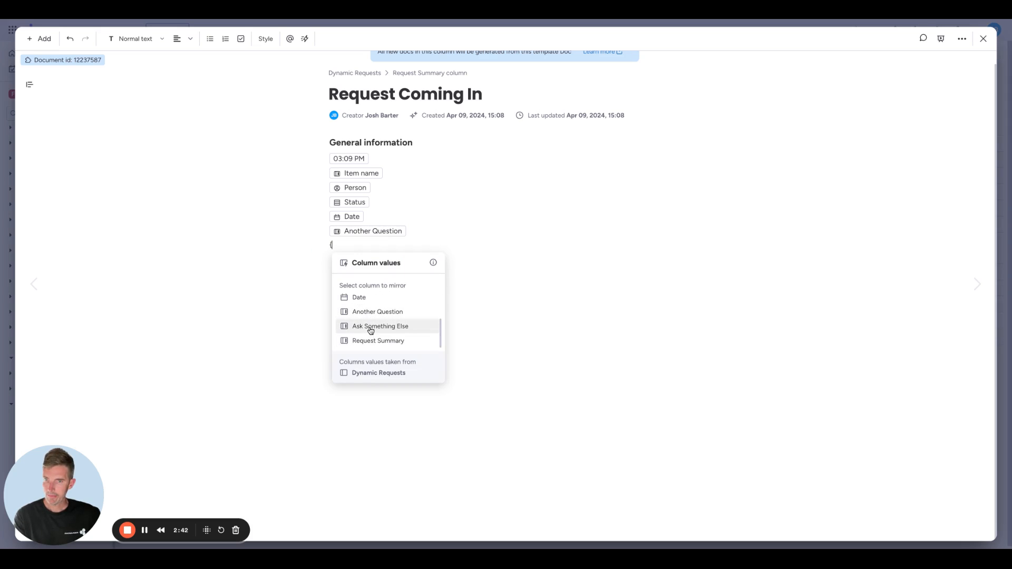
left_click(369, 327)
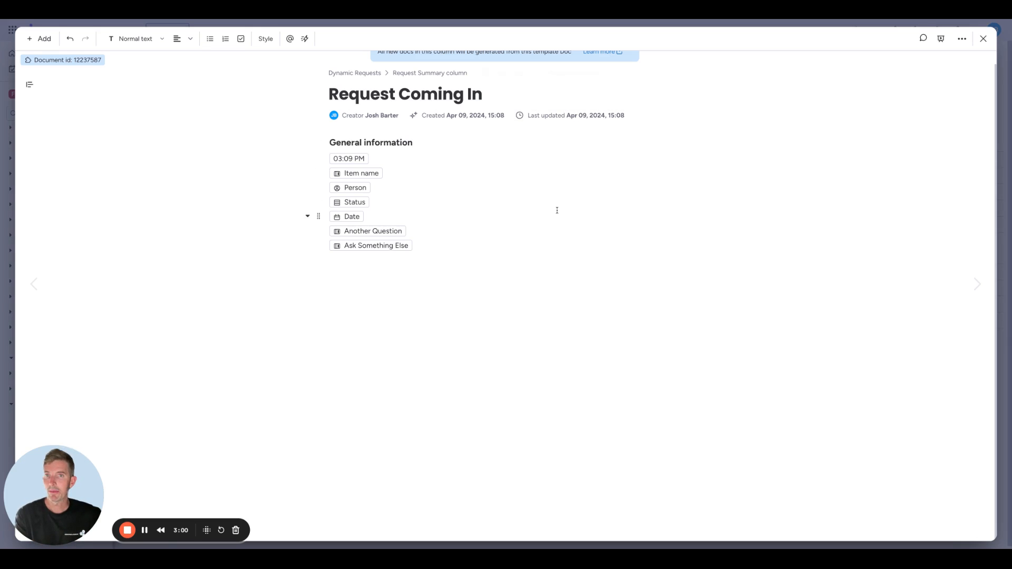
scroll(556, 209, "up", 1)
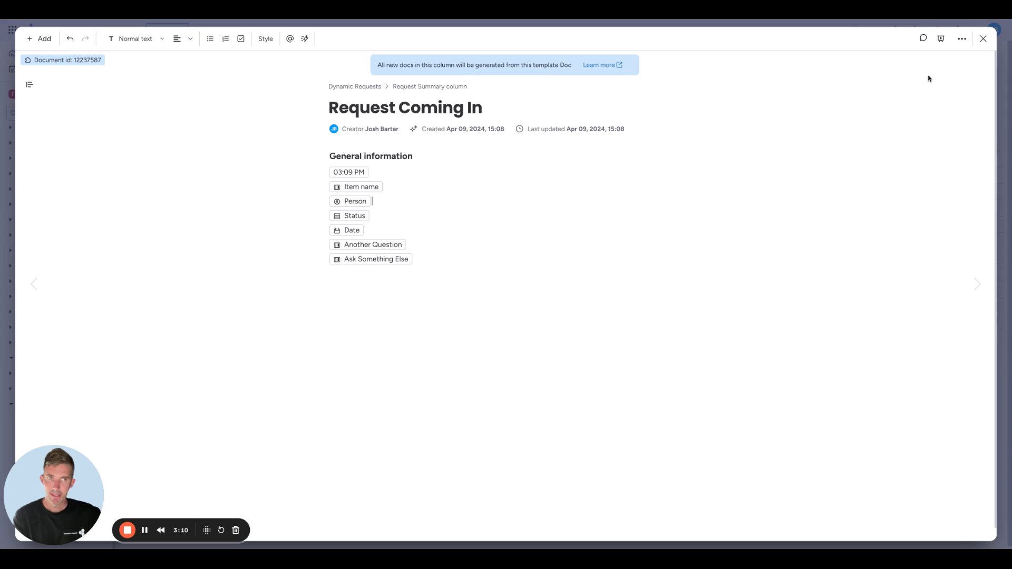
left_click(982, 38)
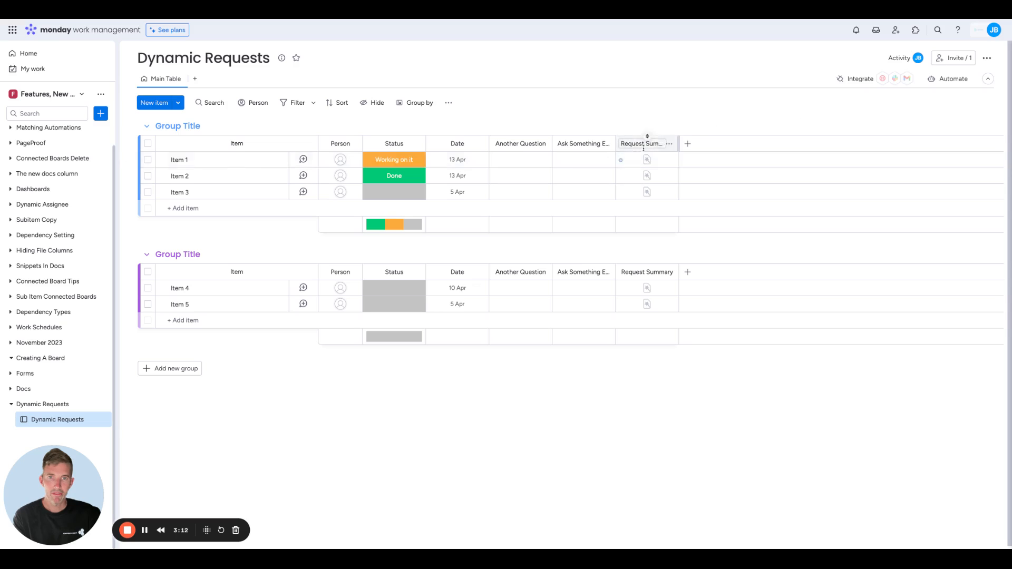
Step: Add a Form view to the Dynamic Requests board and open its form for editing
left_click(194, 79)
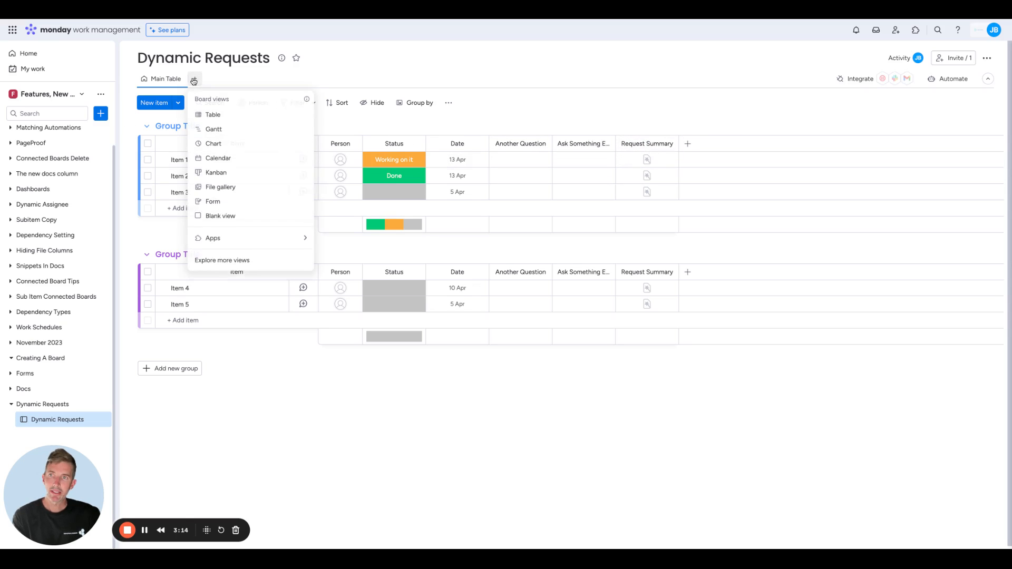
left_click(213, 203)
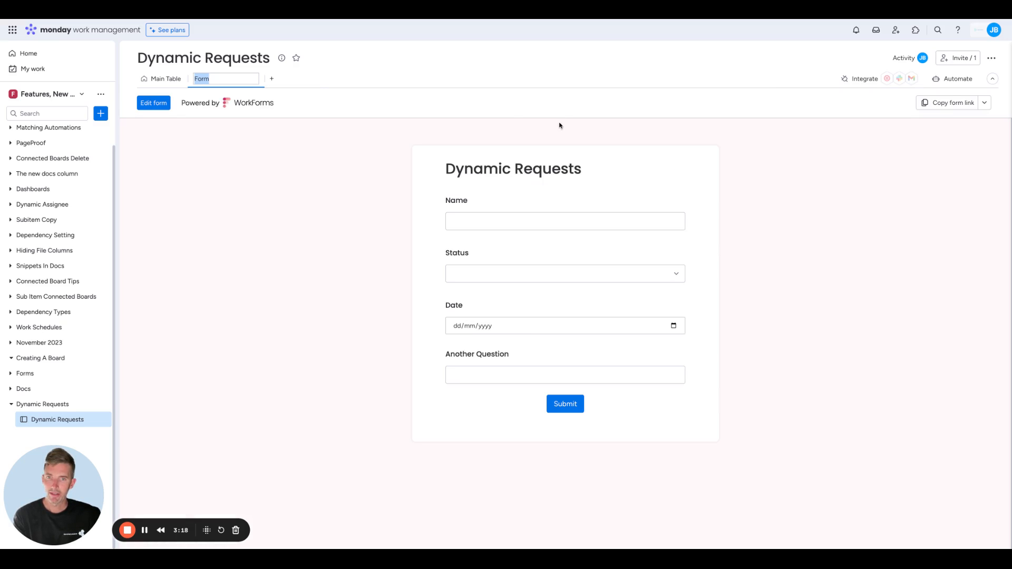
left_click(154, 106)
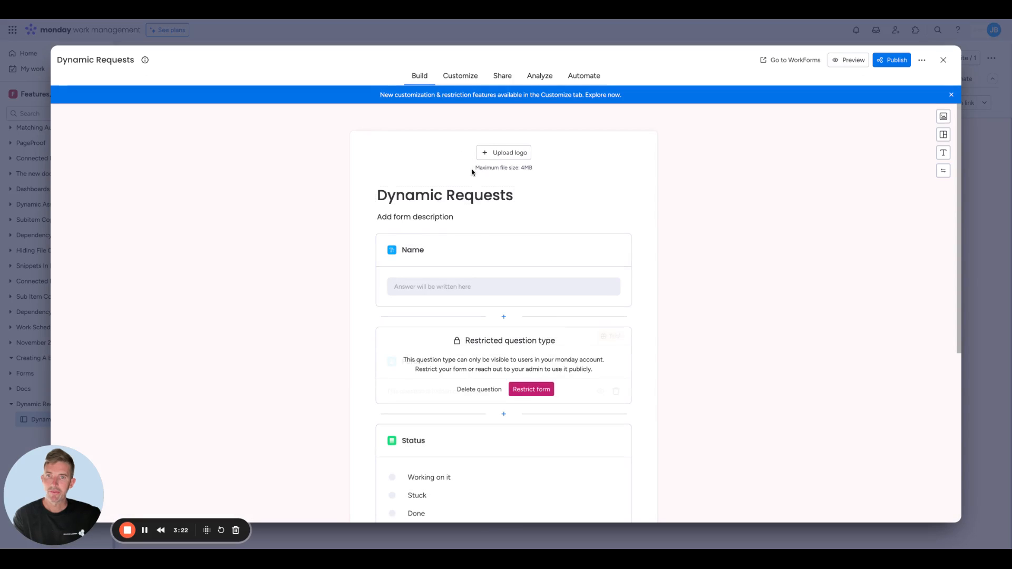
Step: Restrict the form to account members and unhide the Person question
scroll(507, 257, "down", 2)
scroll(506, 257, "down", 1)
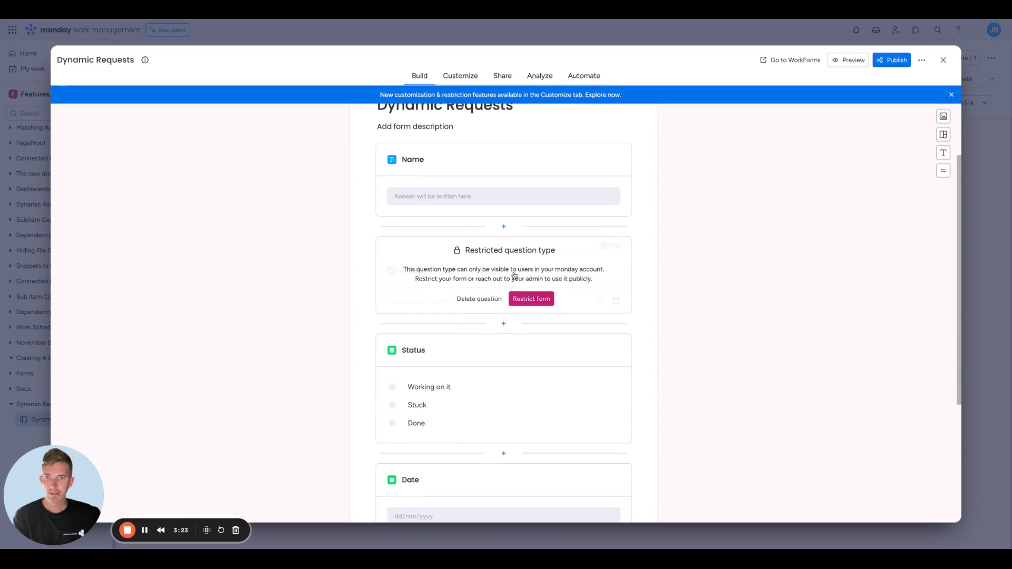
left_click(531, 299)
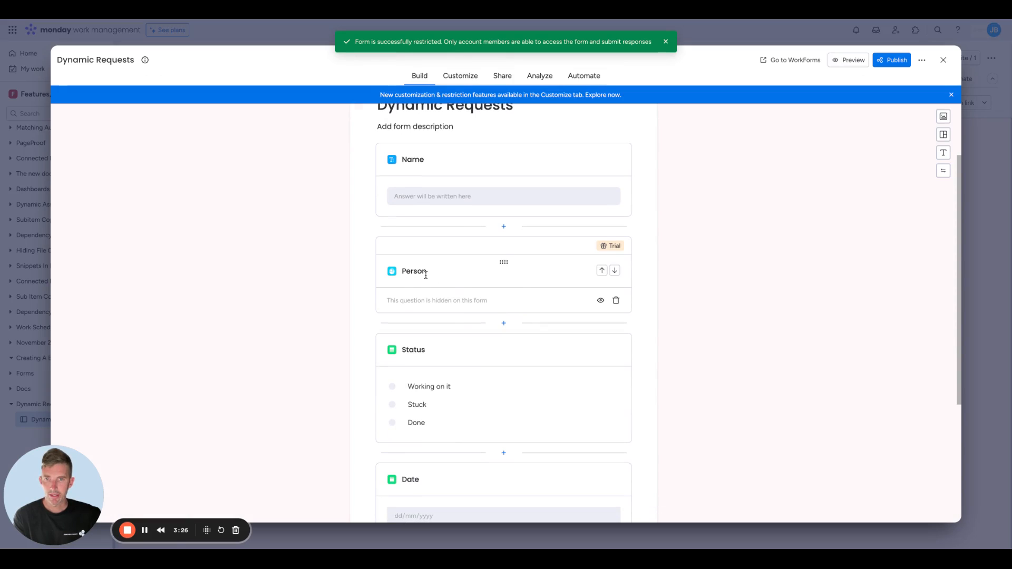
left_click(601, 301)
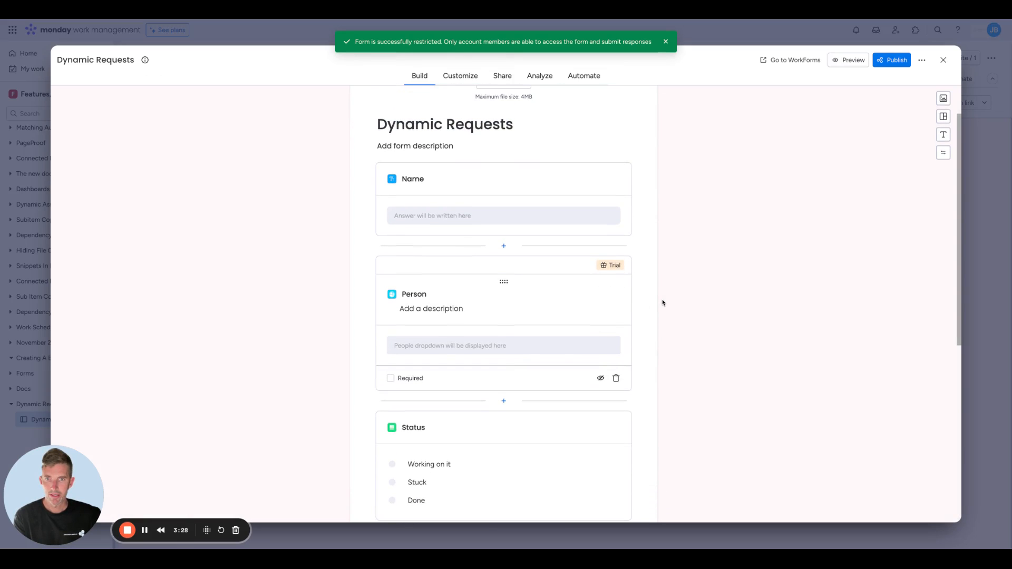
Step: Check the Date and Another Question fields and unhide the Ask Something Else question on the form
scroll(662, 301, "down", 3)
scroll(662, 302, "down", 1)
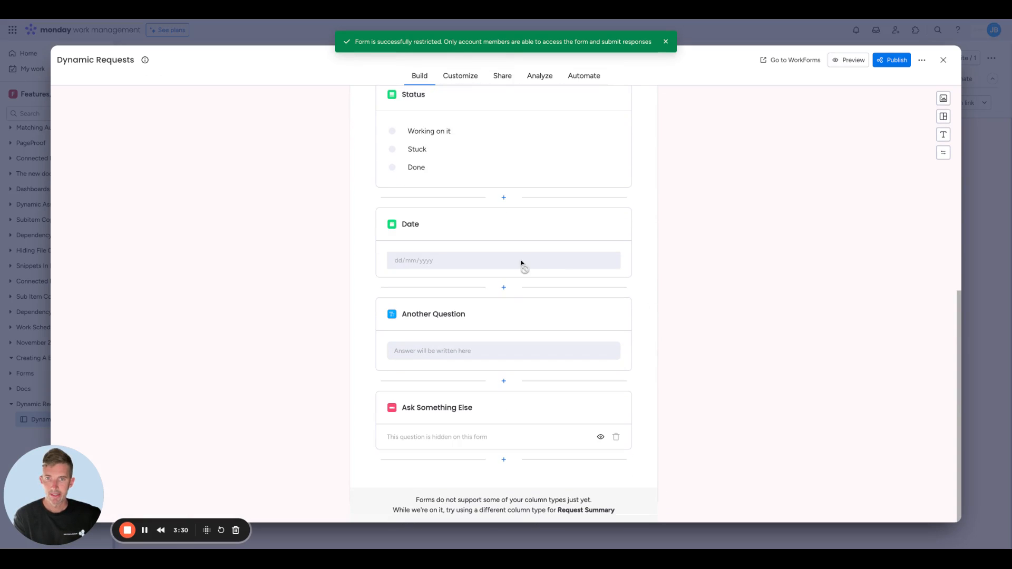
left_click(518, 249)
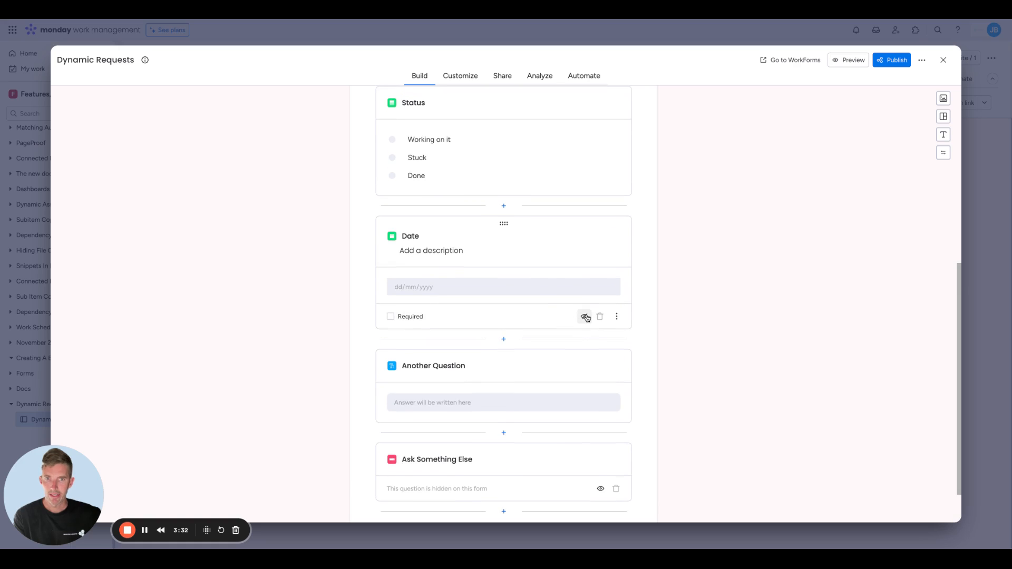
scroll(565, 321, "down", 1)
left_click(530, 328)
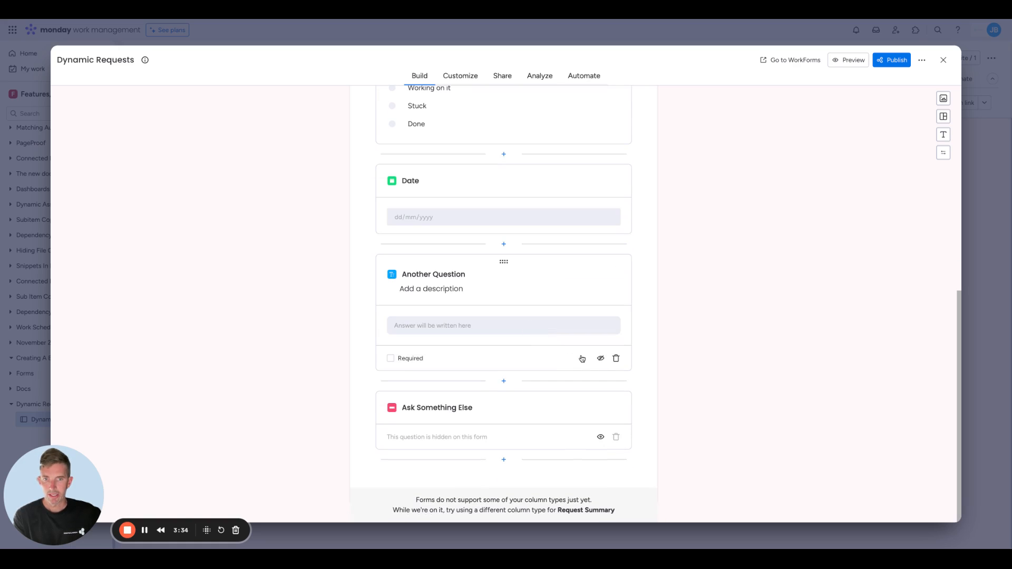
left_click(600, 438)
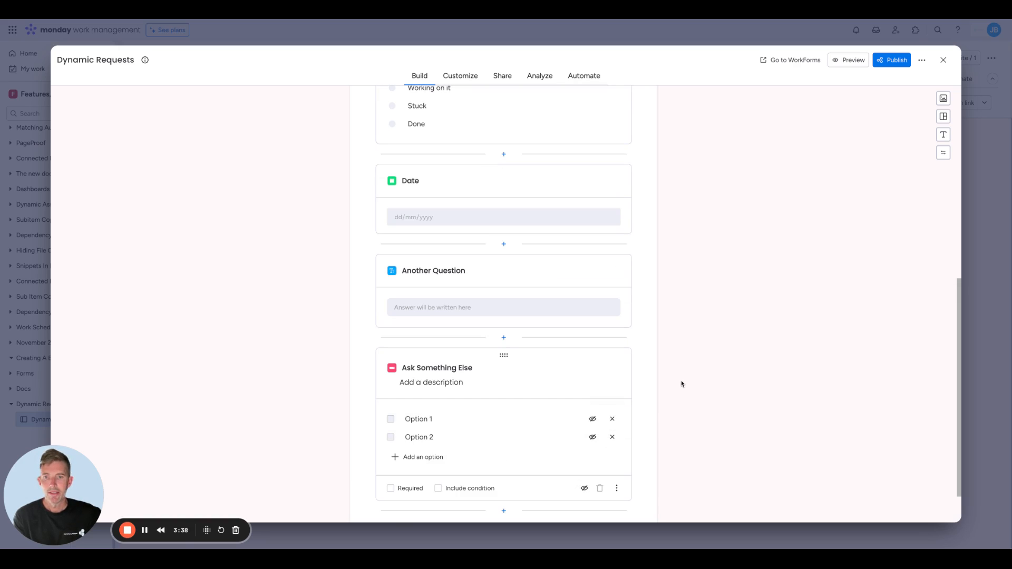
Step: Publish the Dynamic Requests form and close the form editor
scroll(619, 377, "up", 7)
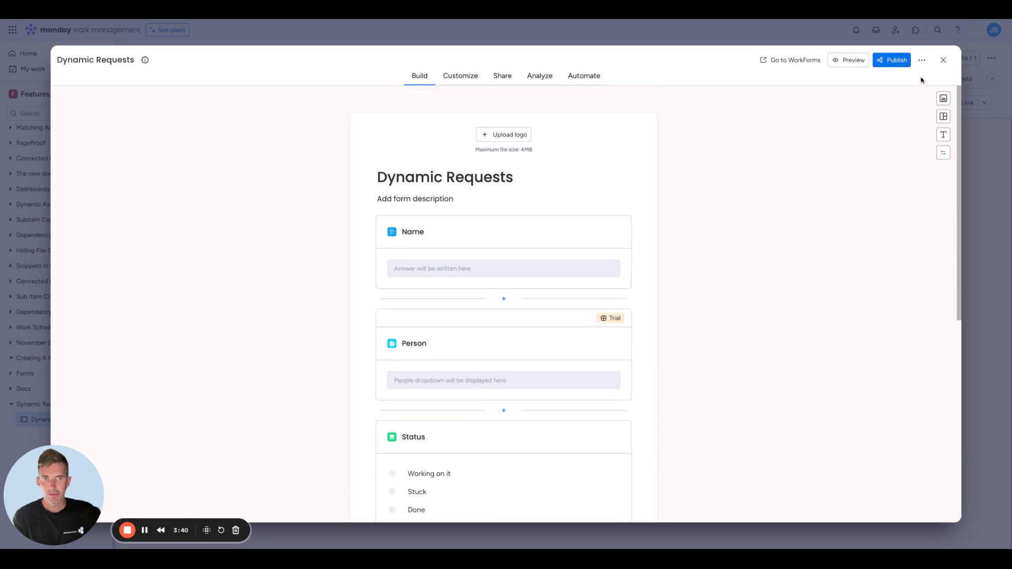
left_click(892, 60)
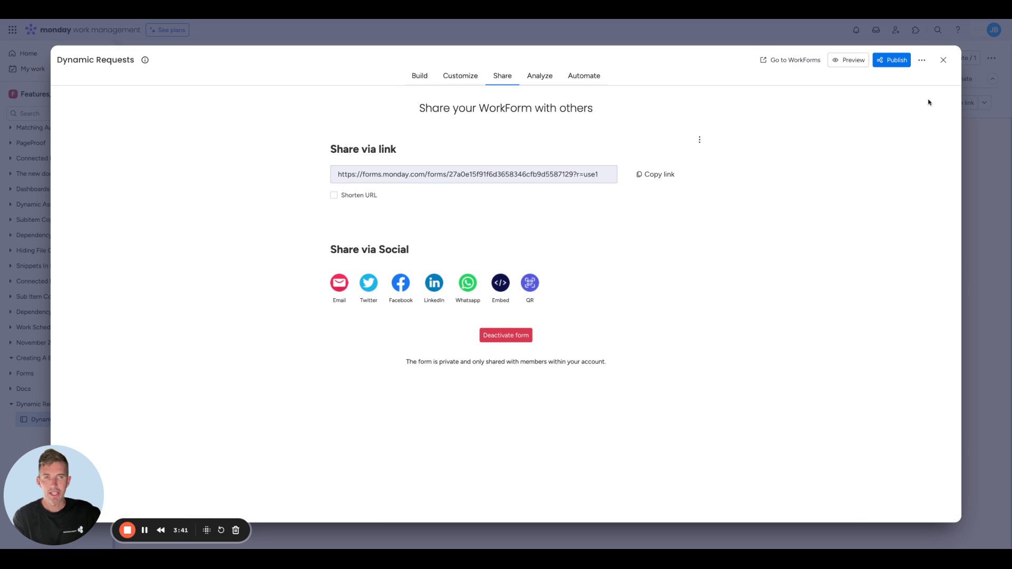
left_click(944, 59)
Step: Review the questions on the published form, comparing it with the board's main table
left_click(164, 80)
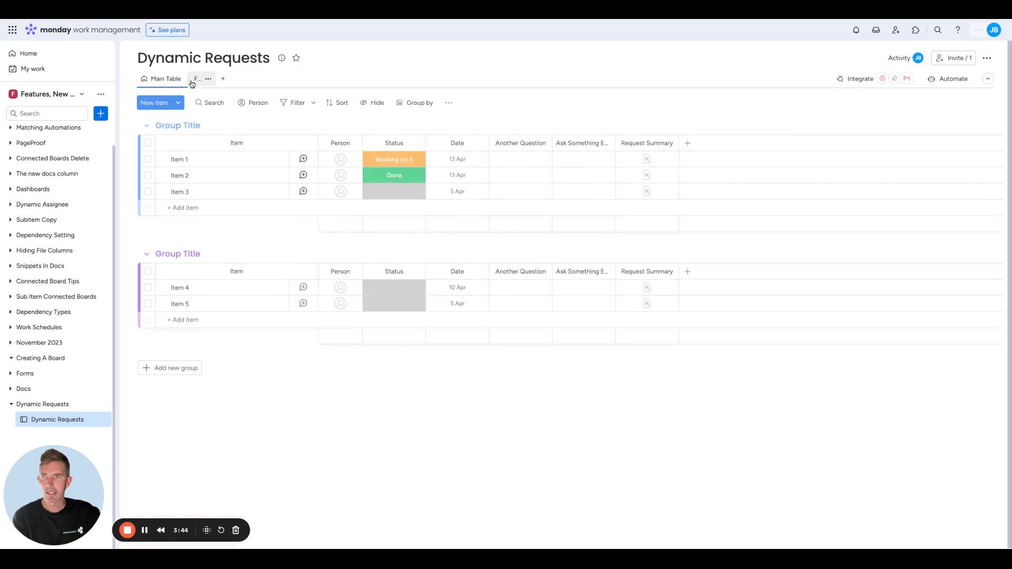
left_click(195, 80)
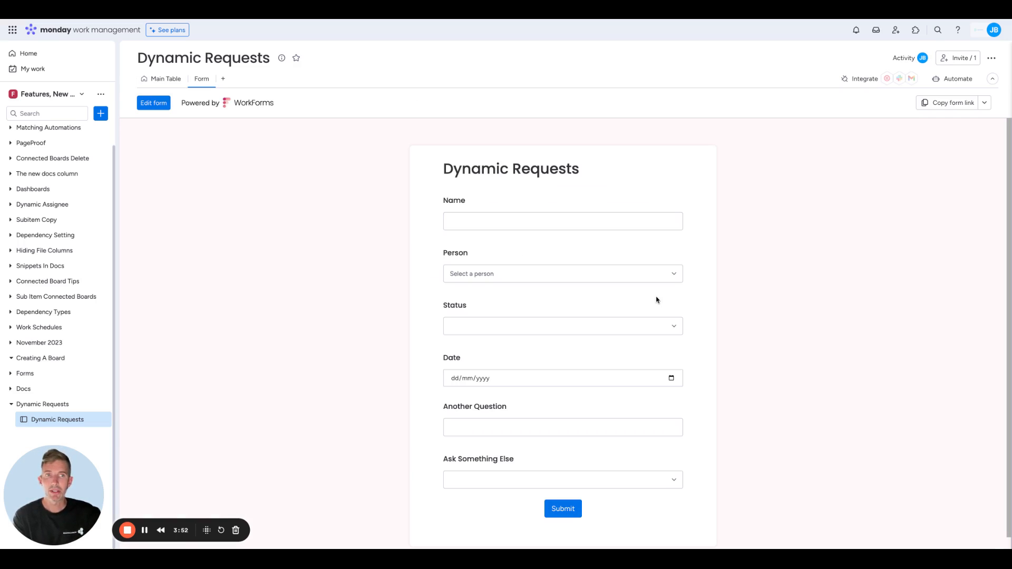
left_click(165, 80)
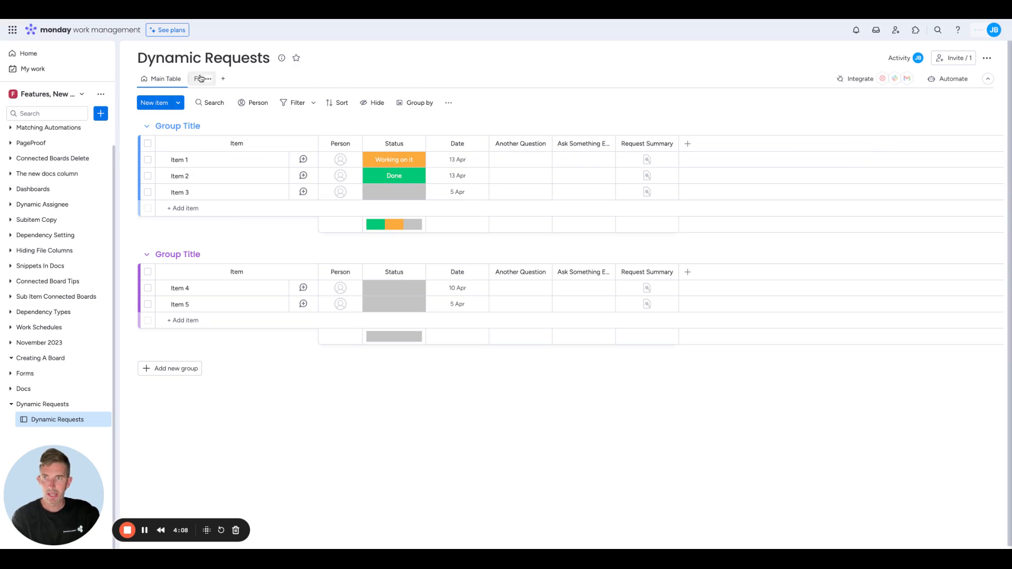
Step: Start a new board automation with the trigger "When an item is created"
left_click(945, 80)
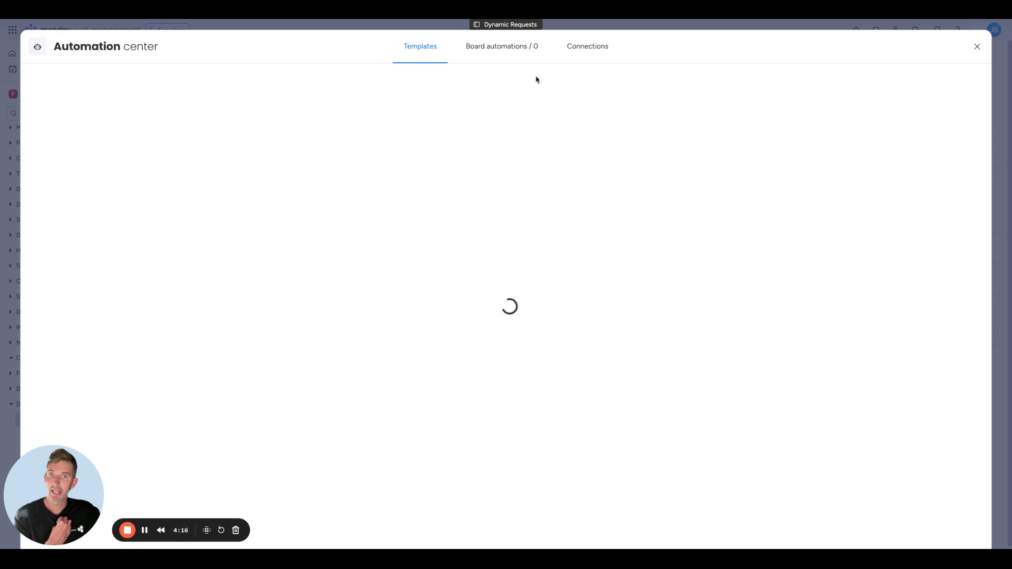
left_click(492, 52)
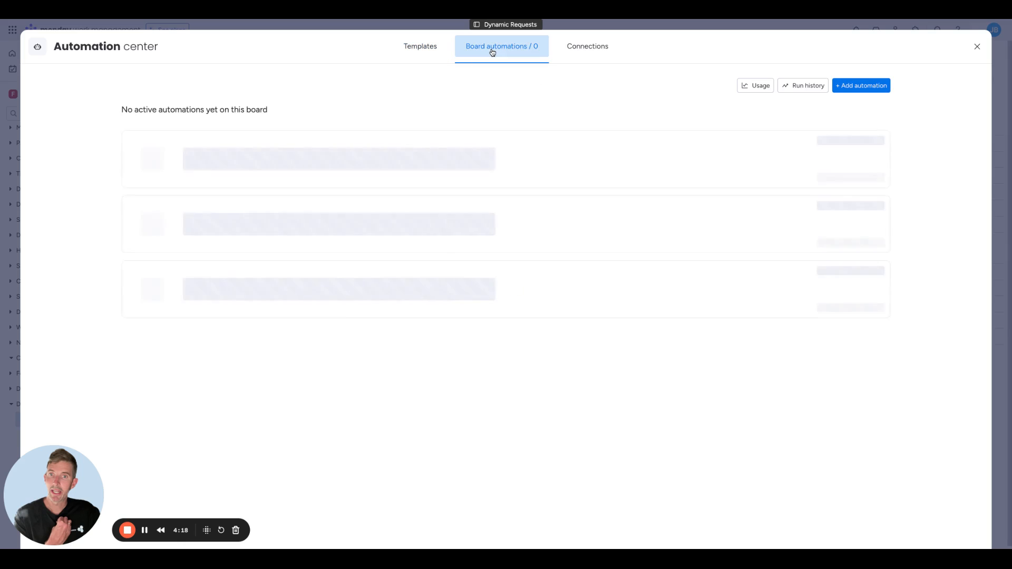
left_click(859, 86)
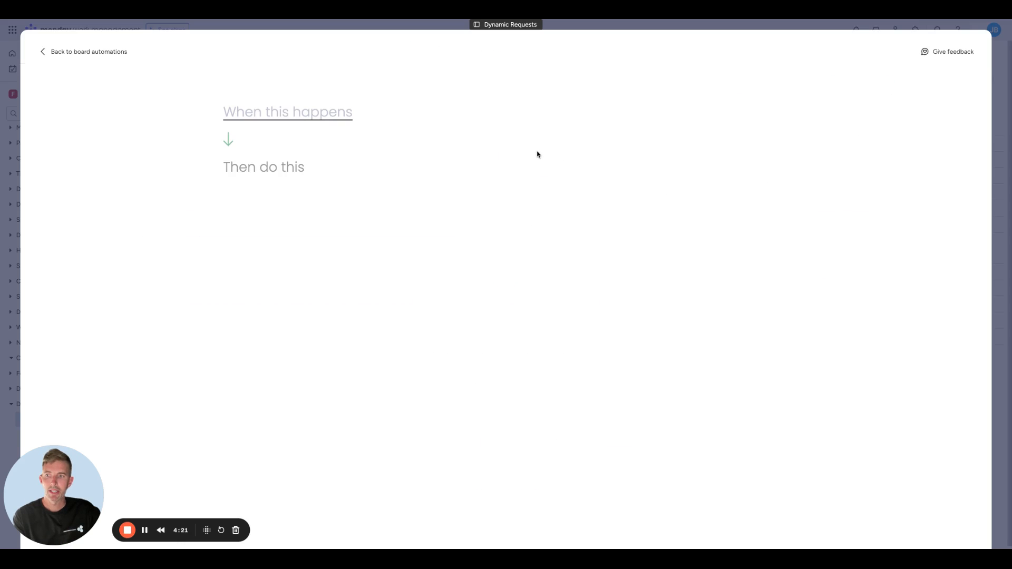
left_click(272, 113)
type("item")
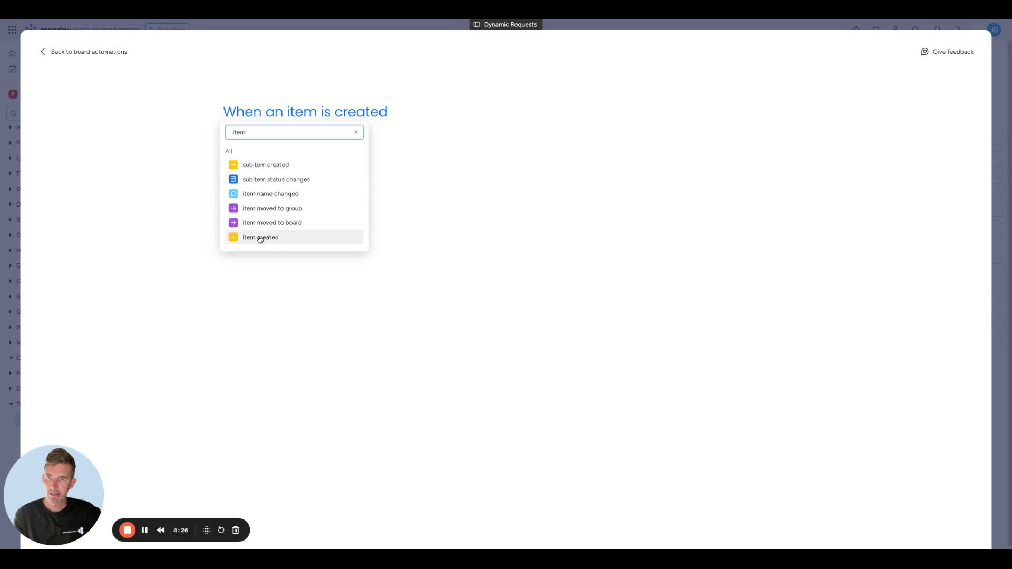
left_click(260, 238)
Step: Set the automation's action to add a doc to the Request Summary column and create the automation
type("doc")
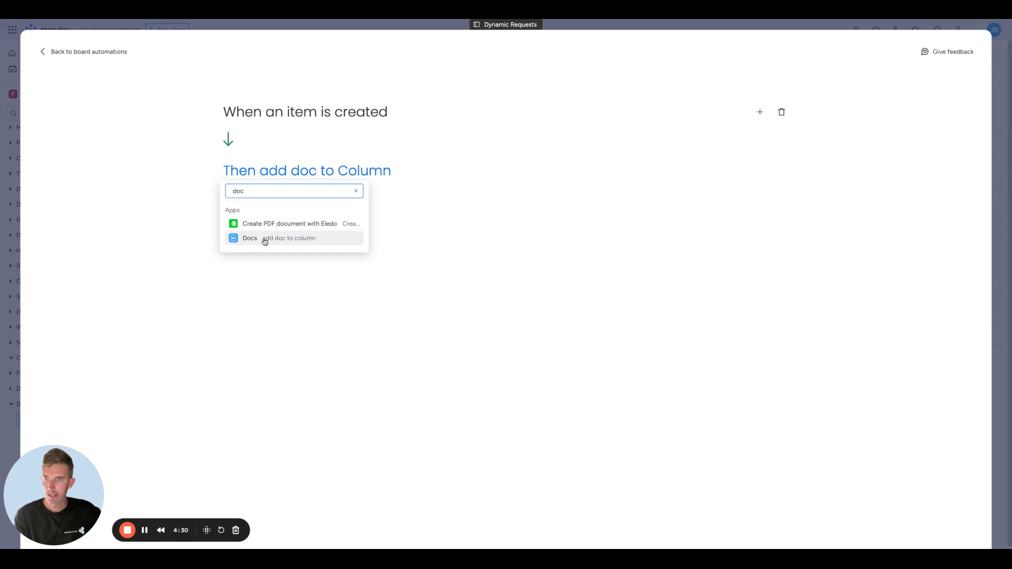
left_click(265, 241)
left_click(361, 176)
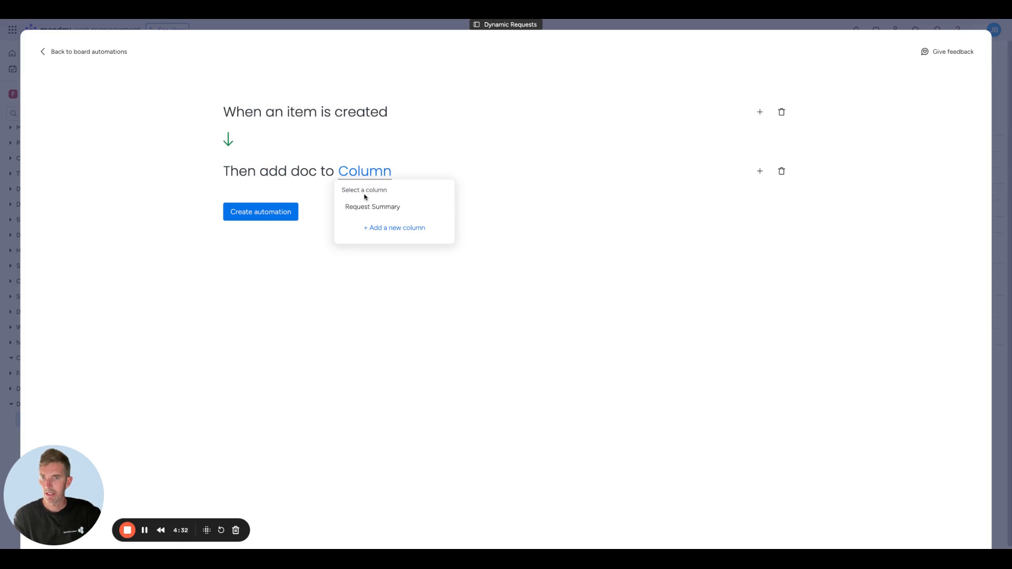
left_click(358, 207)
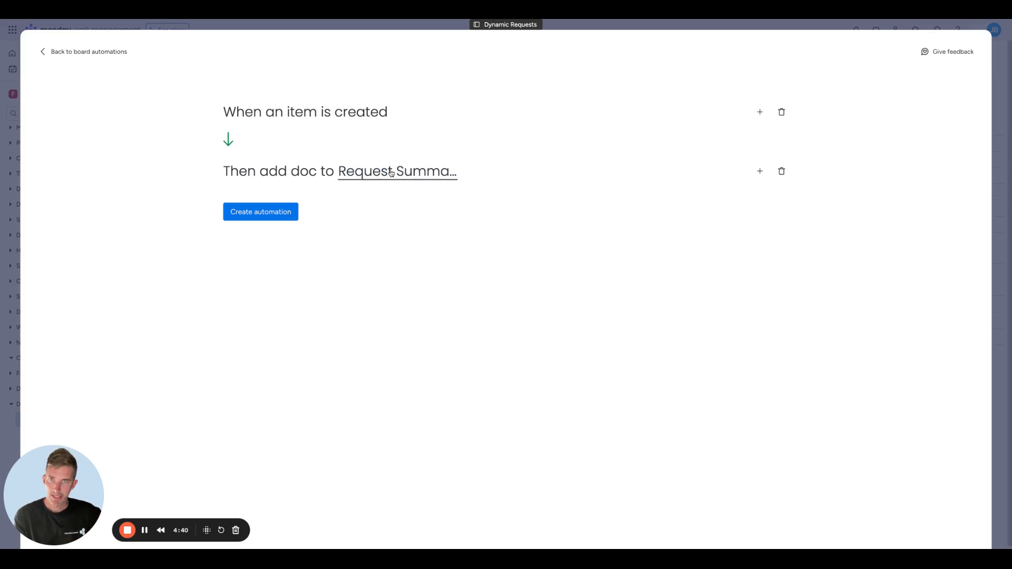
left_click(271, 214)
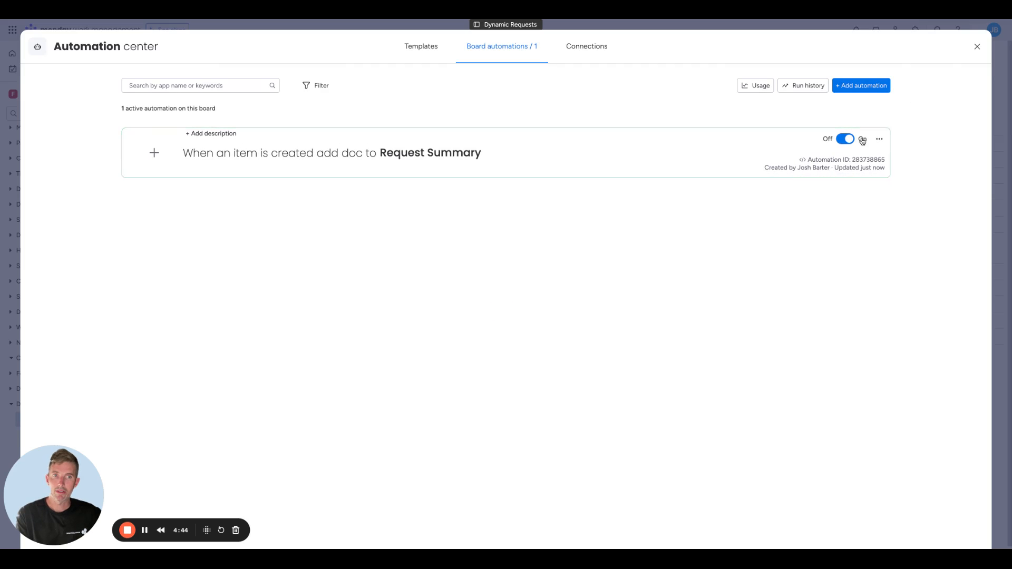
Step: Leave the automation center, open the board's form, enter a title for the new request and choose the requester as its person
left_click(977, 47)
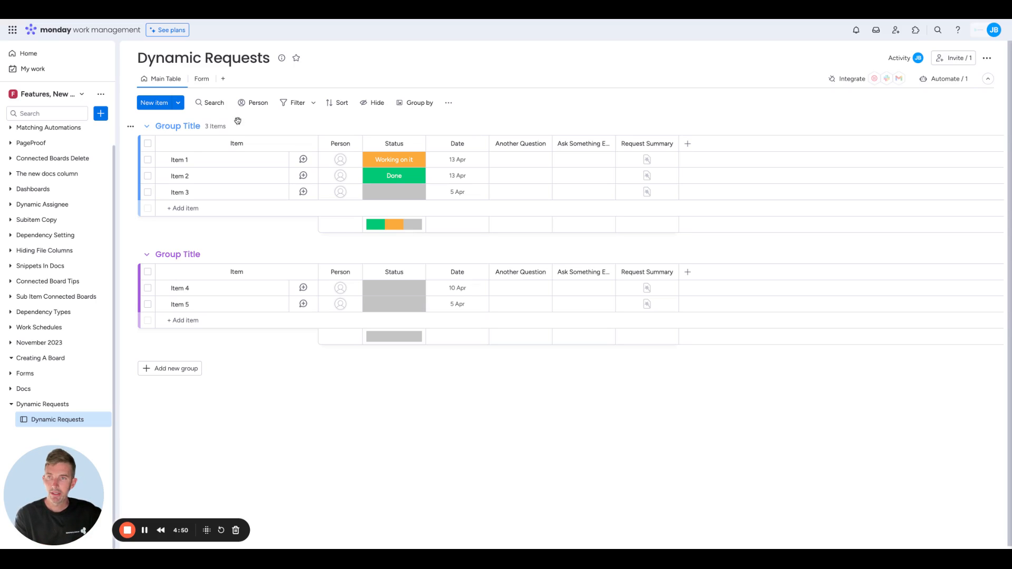
left_click(202, 79)
left_click(478, 226)
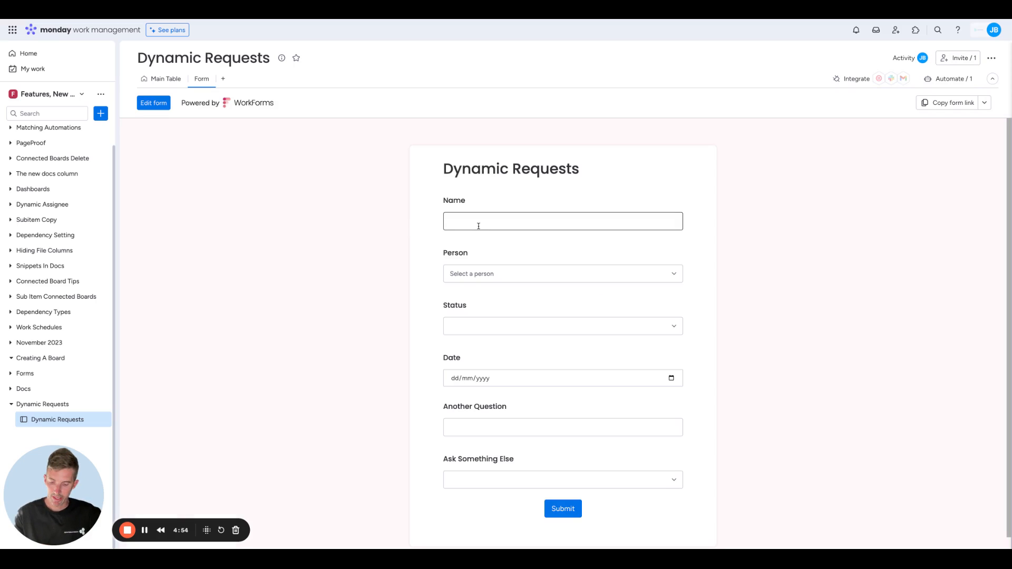
type("Josh's New Request")
left_click(503, 276)
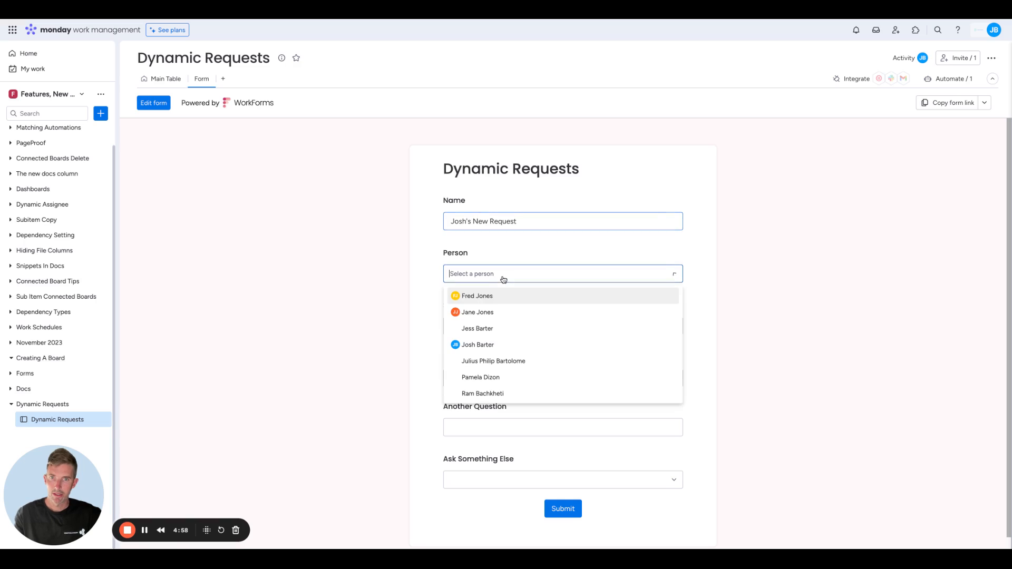
left_click(490, 345)
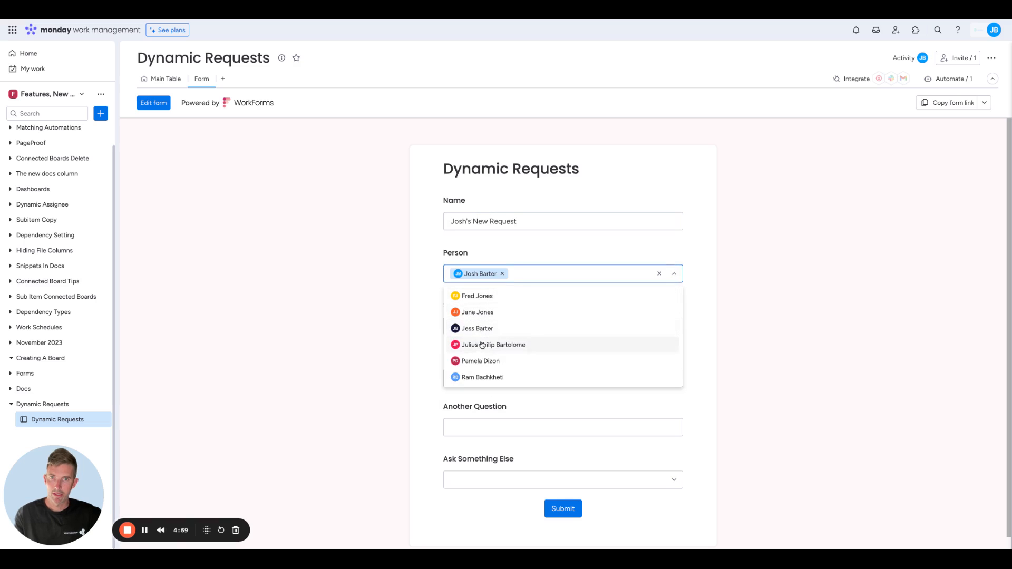
left_click(568, 254)
Step: Set the form's Status to Stuck and its Date to 30/04/2024
left_click(523, 326)
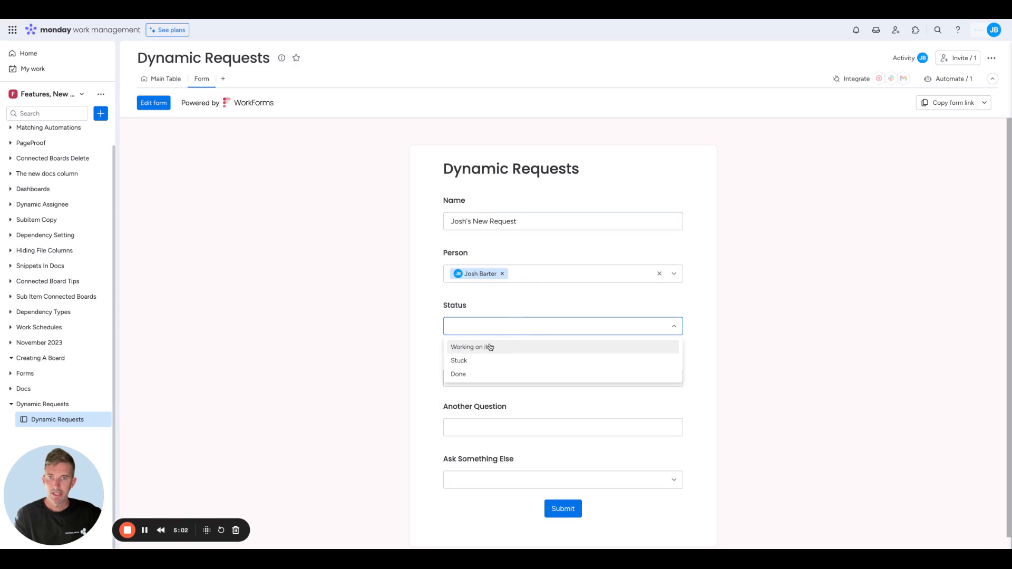
left_click(470, 362)
left_click(522, 379)
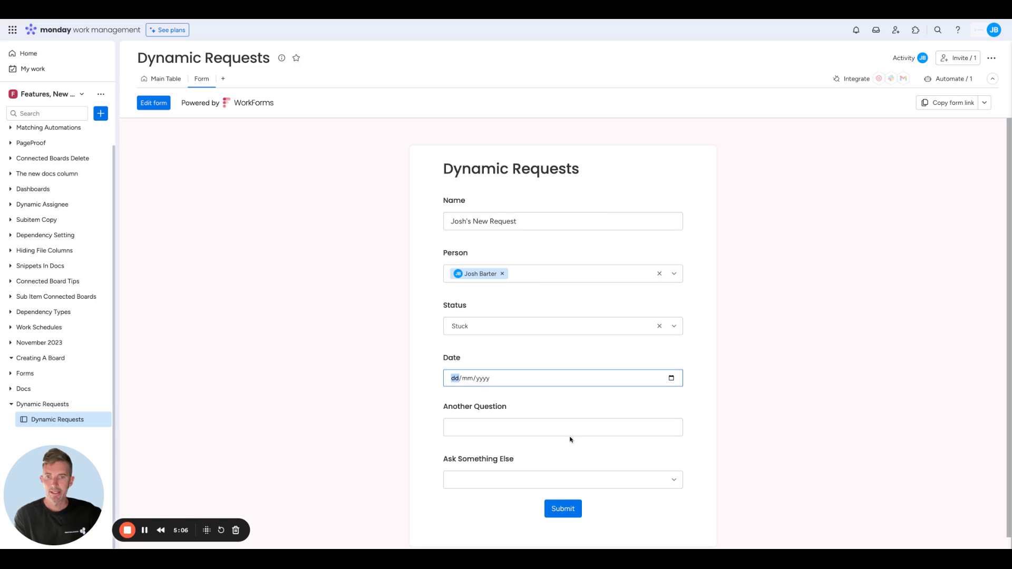
type("30042024")
Step: Answer Another Question with "Freeform text information", choose Option 1 and Option 2 for Ask Something Else, and submit the form
left_click(531, 427)
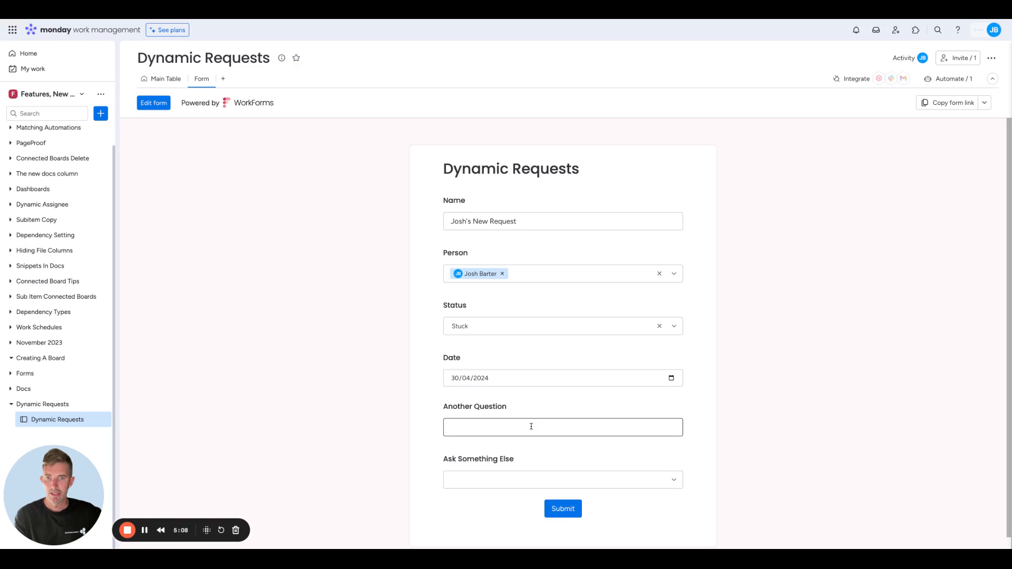
type("Freef")
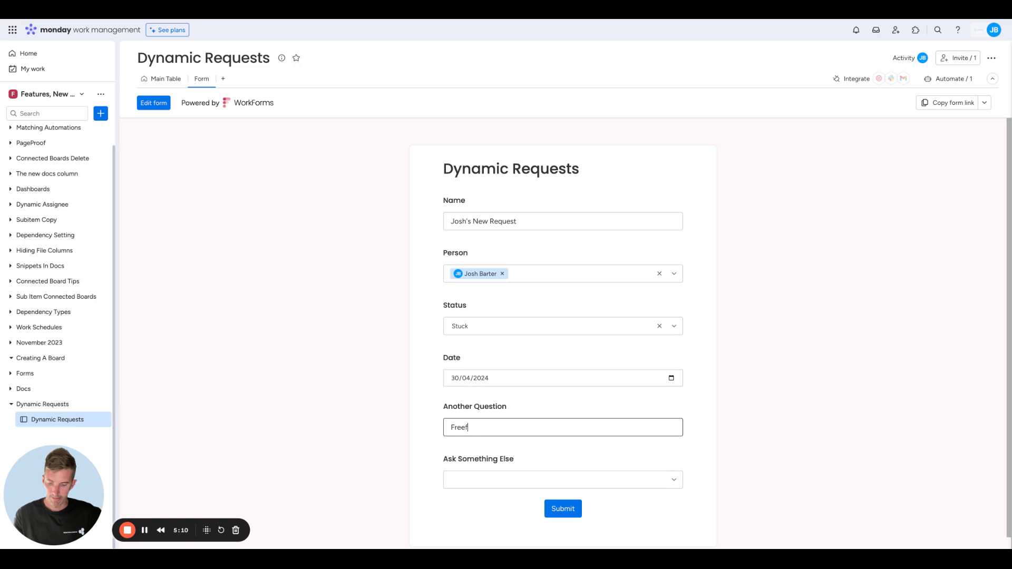
type("orm text informat")
left_click(509, 480)
left_click(504, 497)
left_click(481, 494)
left_click(556, 457)
left_click(563, 501)
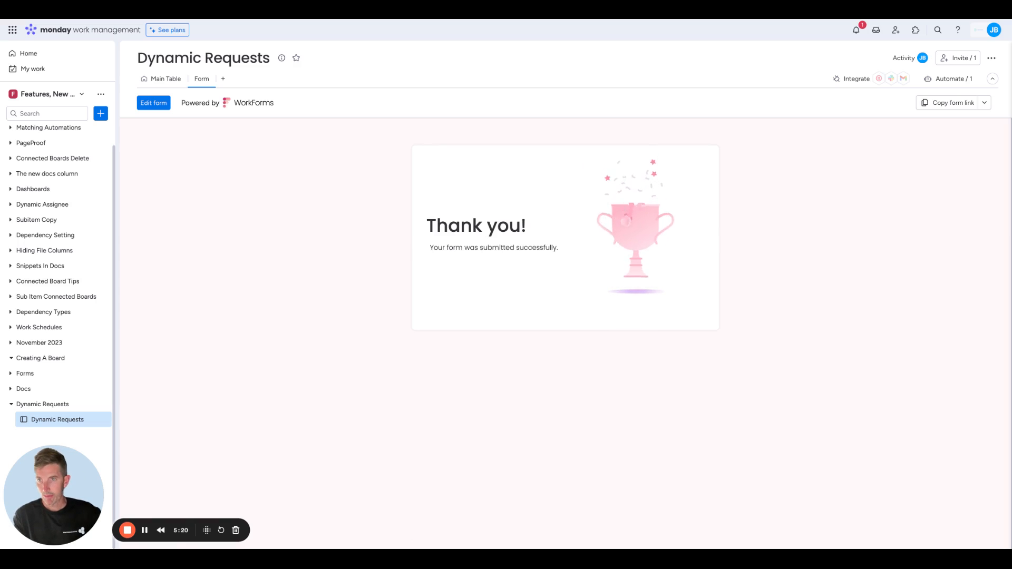
Step: Review the submitted request in the main table, its Request Summary doc and the doc's further options, and close the doc
left_click(161, 79)
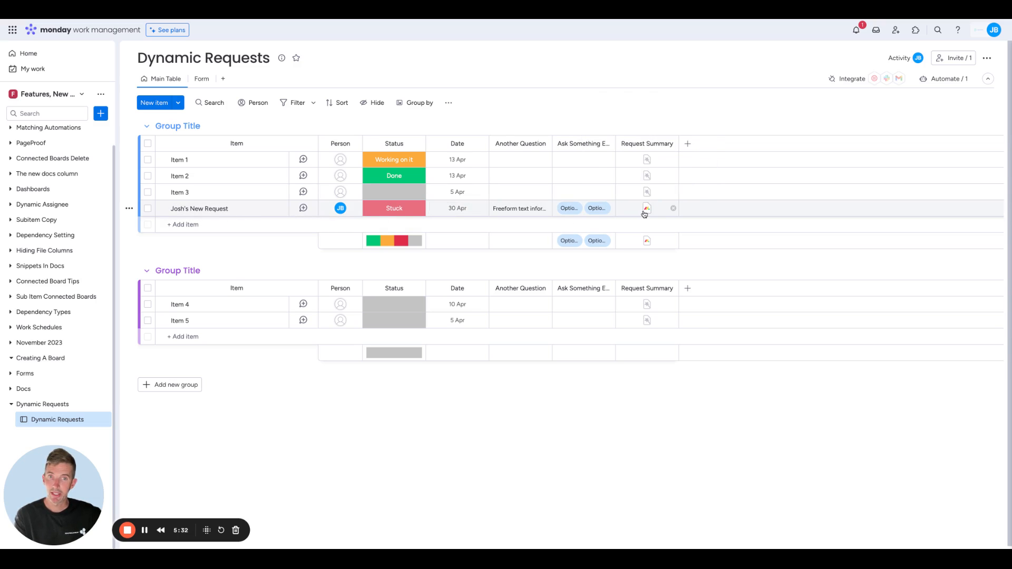
left_click(648, 210)
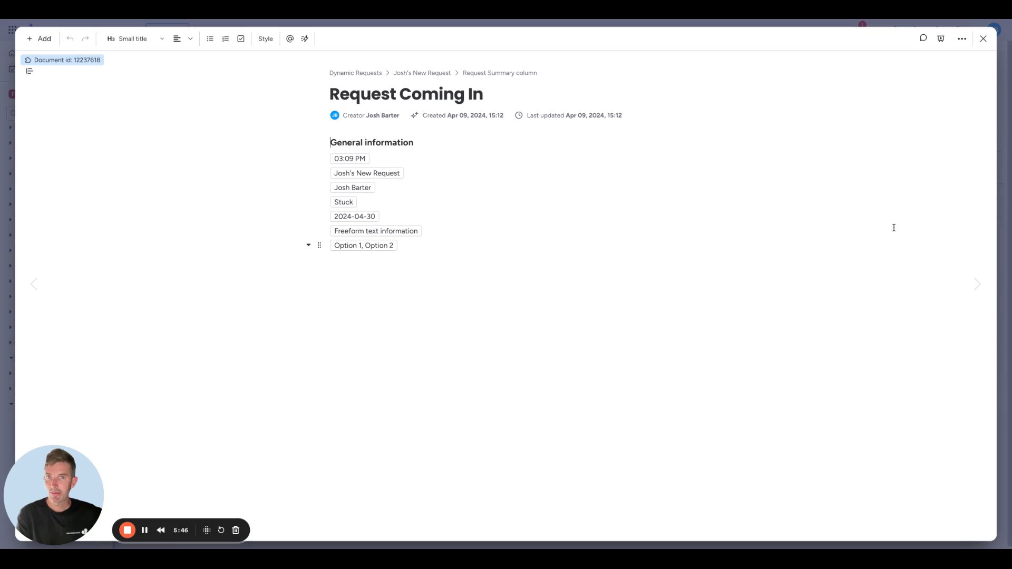
left_click(962, 38)
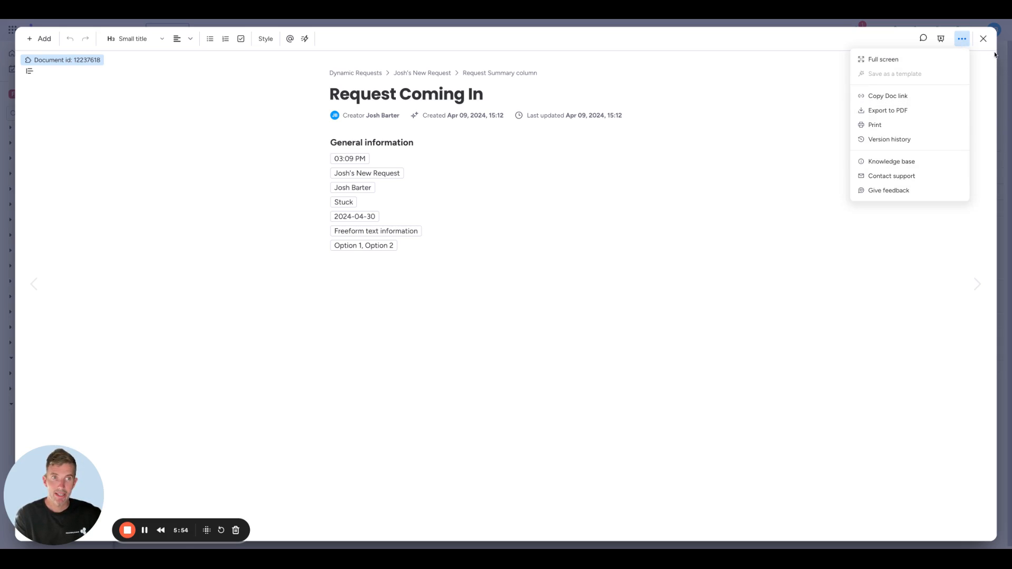
left_click(984, 38)
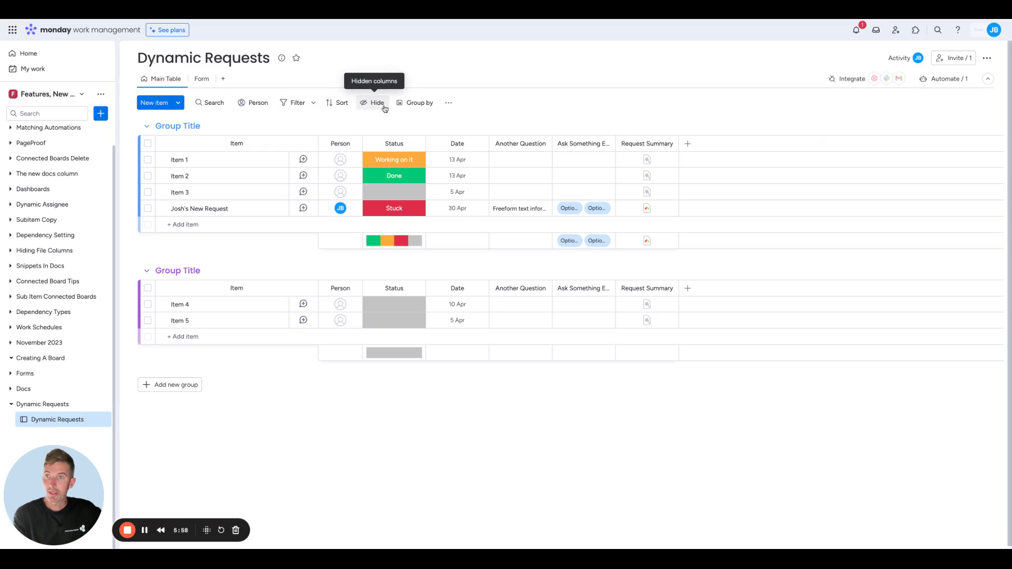
Step: Add a table view named "Working View" to the board and set it as the board default
left_click(224, 82)
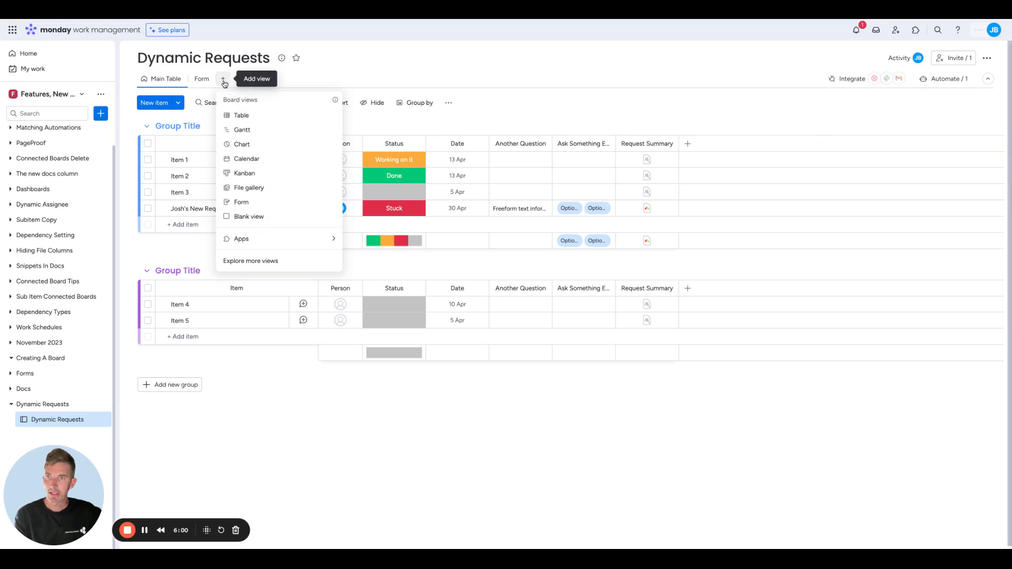
left_click(239, 115)
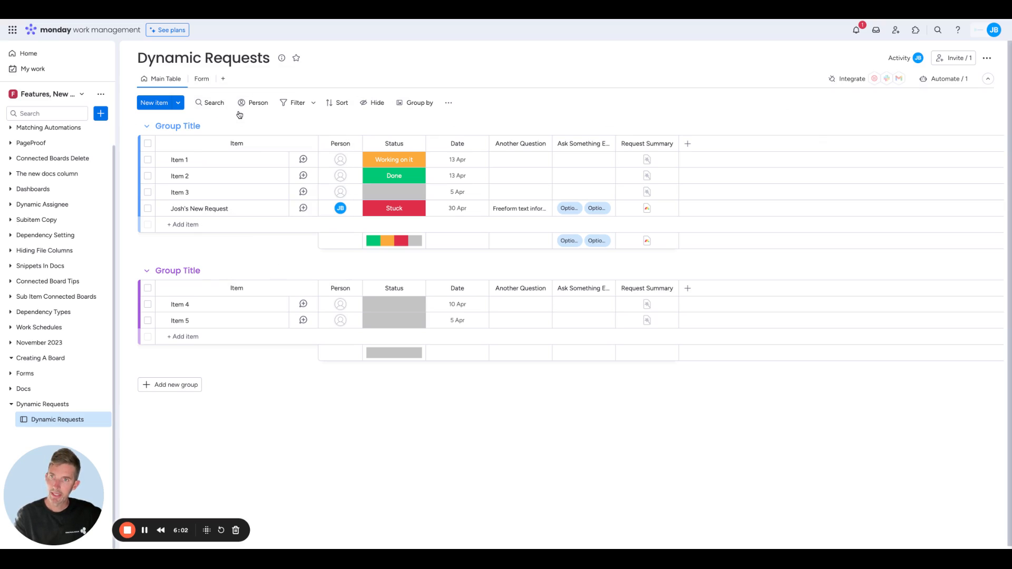
type("Working View")
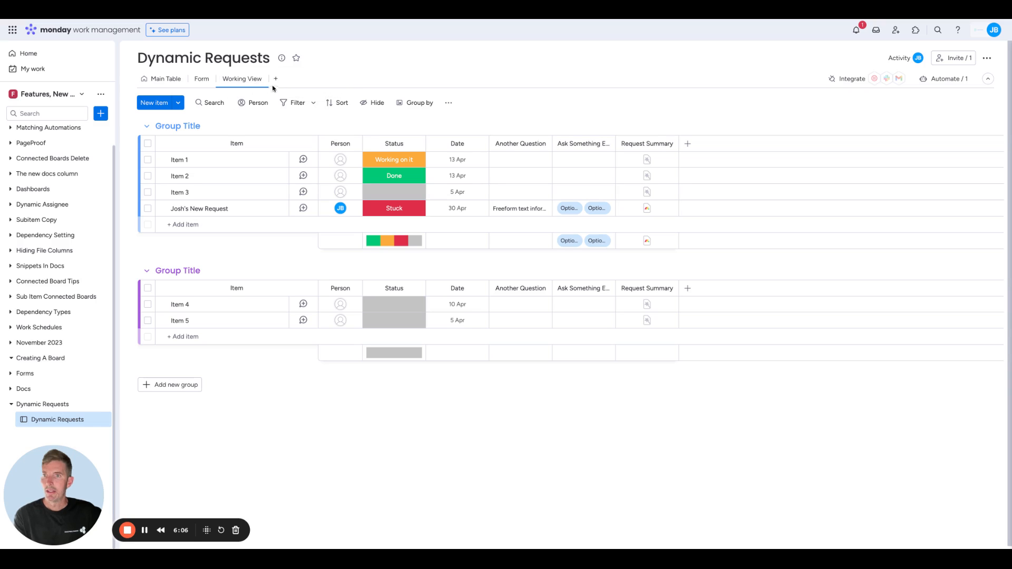
left_click(261, 79)
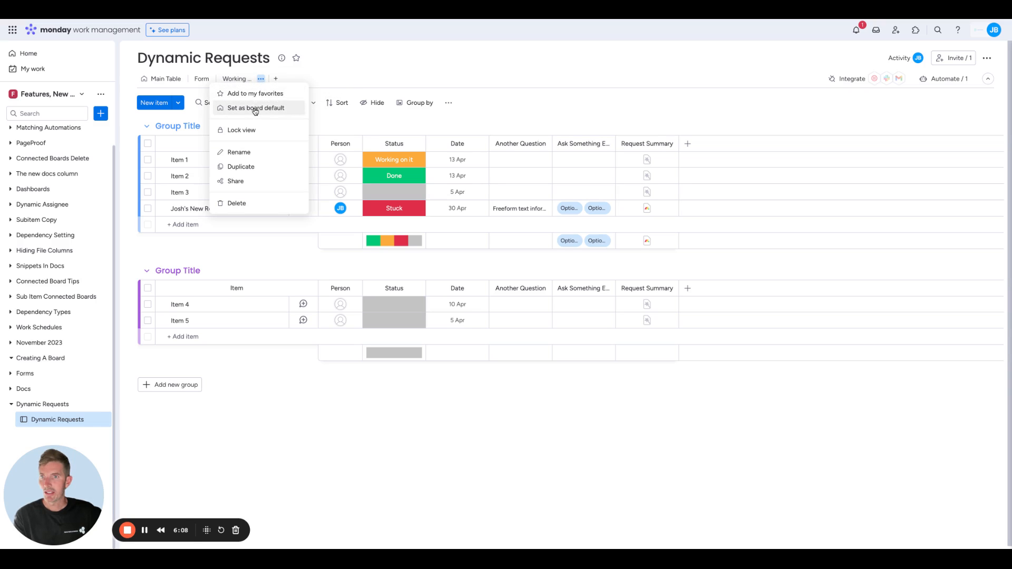
left_click(254, 108)
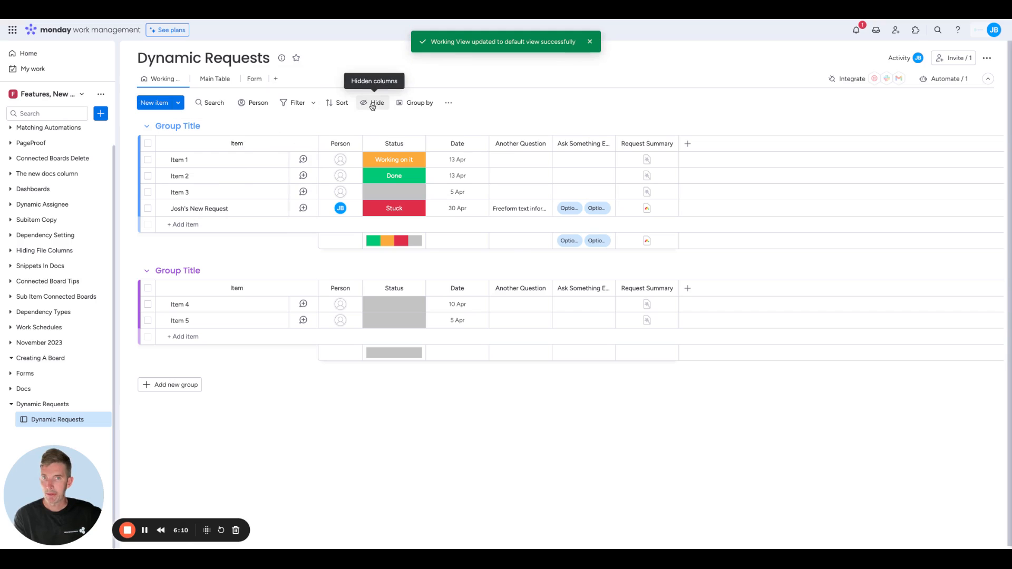
Step: Show only the Request Summary column in Working View, save that to the view, and check the new request's doc
left_click(375, 102)
left_click(372, 174)
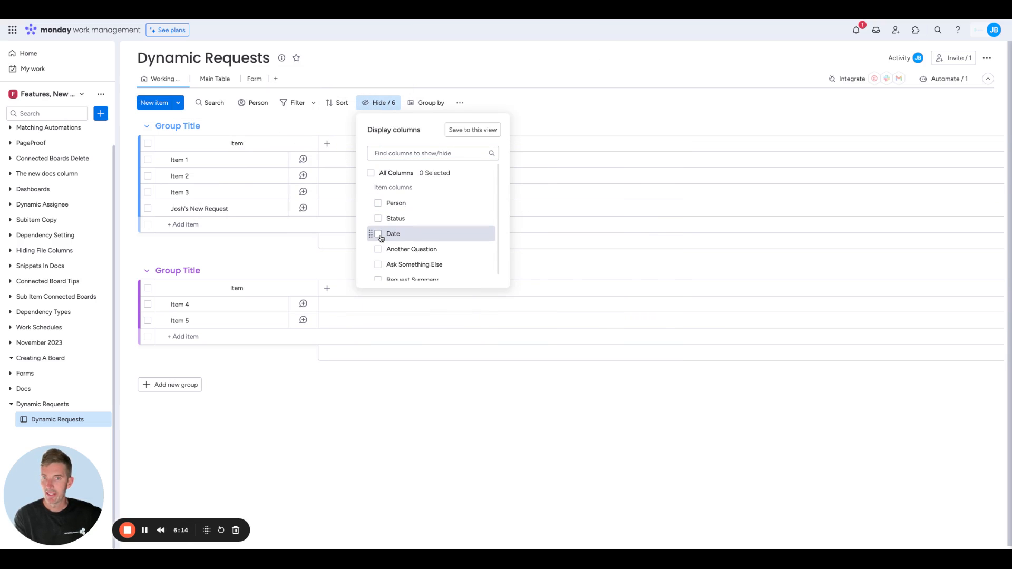
scroll(378, 231, "down", 1)
left_click(378, 273)
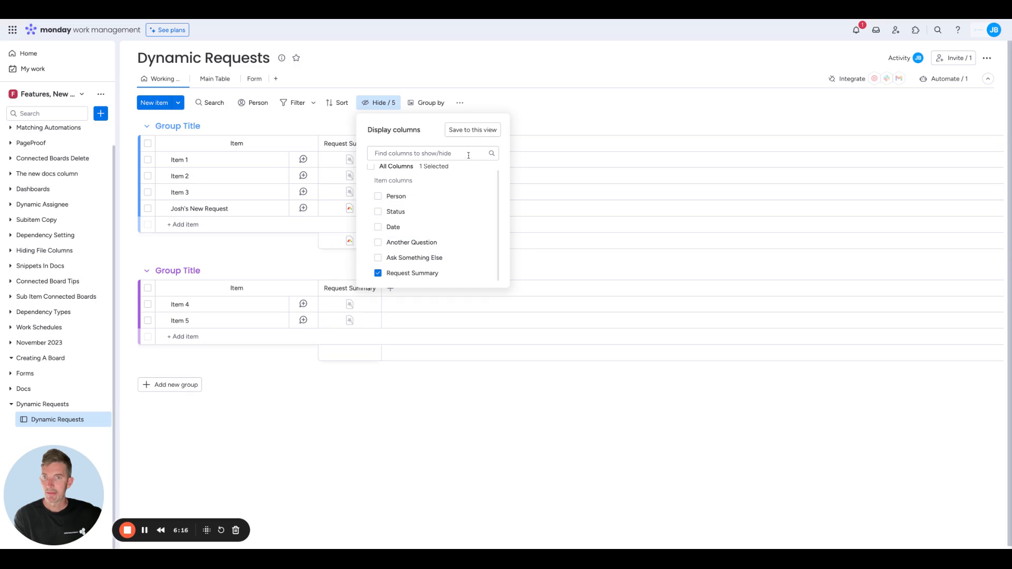
left_click(468, 132)
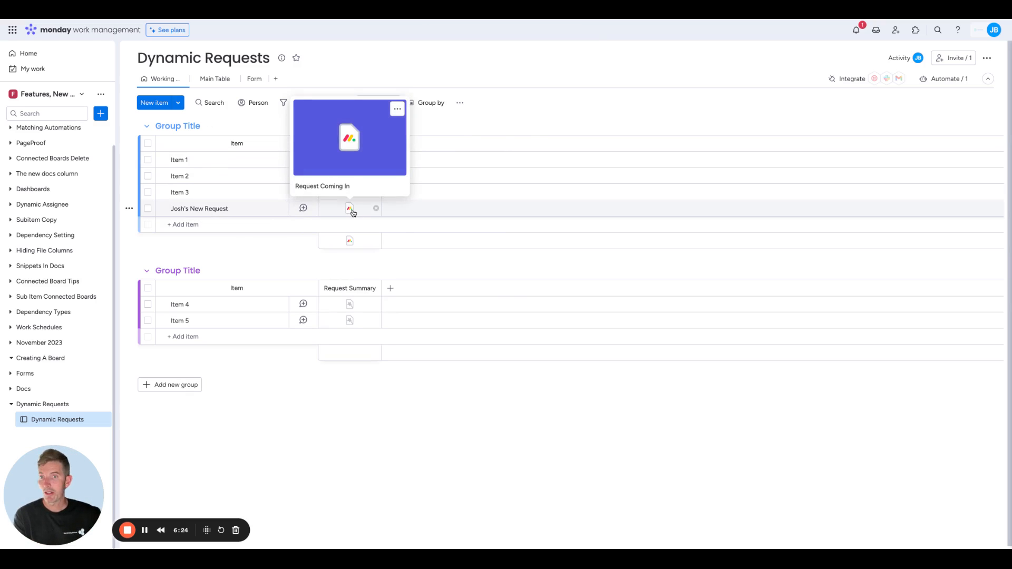
left_click(353, 212)
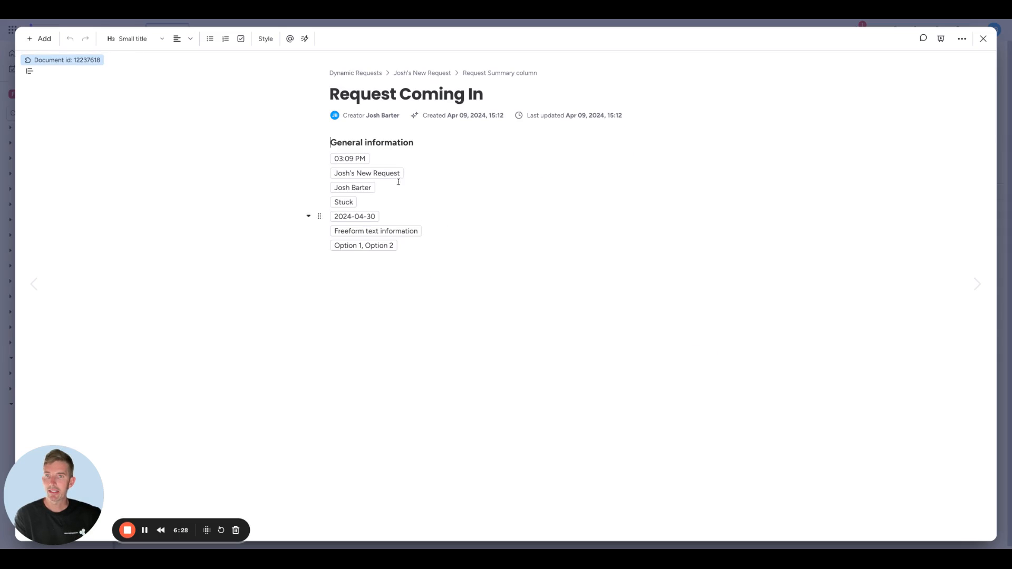
left_click(983, 40)
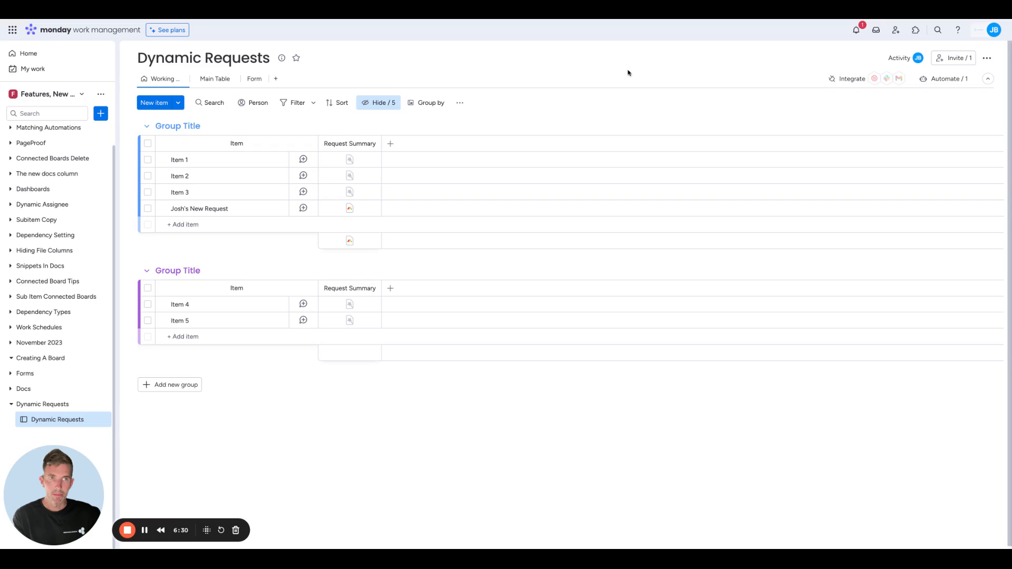
Step: In the main table, set the new request's date to 9 May and open its Request Summary doc
left_click(203, 79)
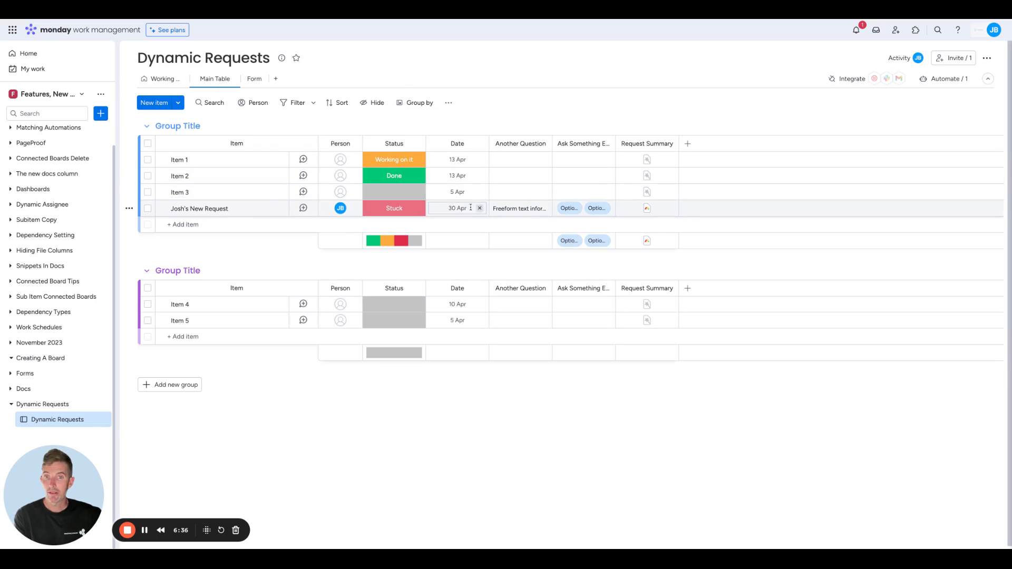
left_click(462, 209)
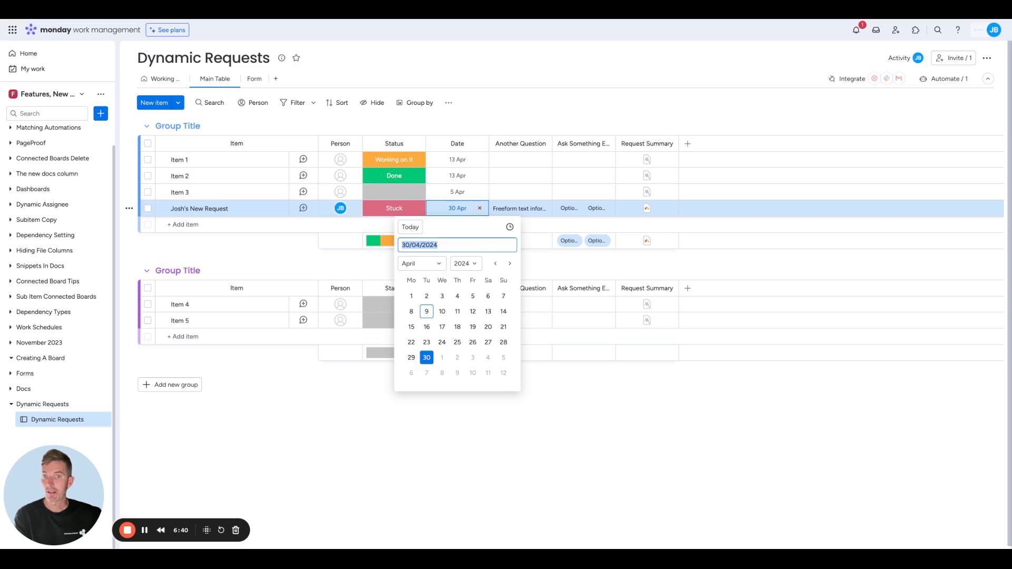
left_click(459, 374)
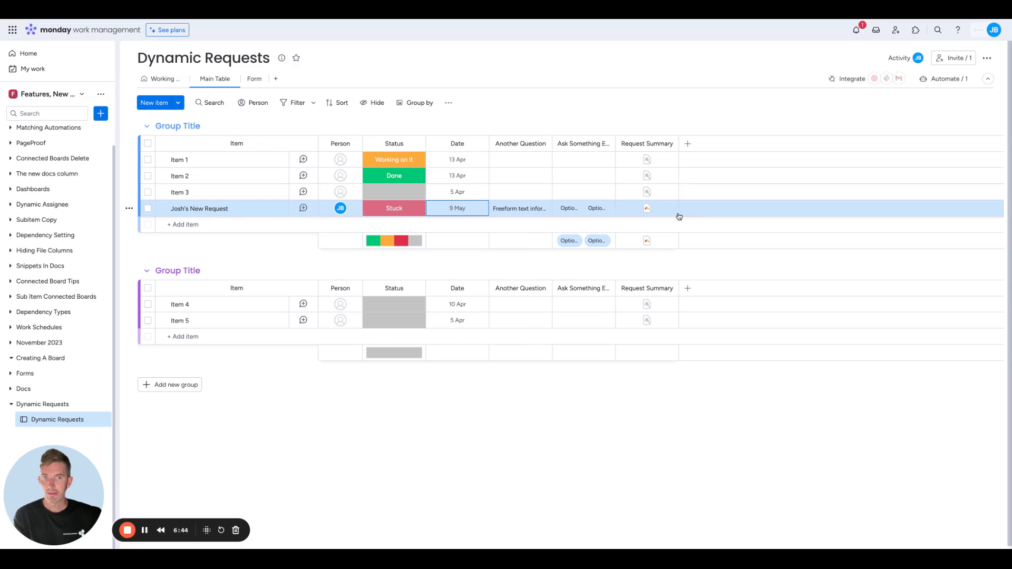
left_click(647, 210)
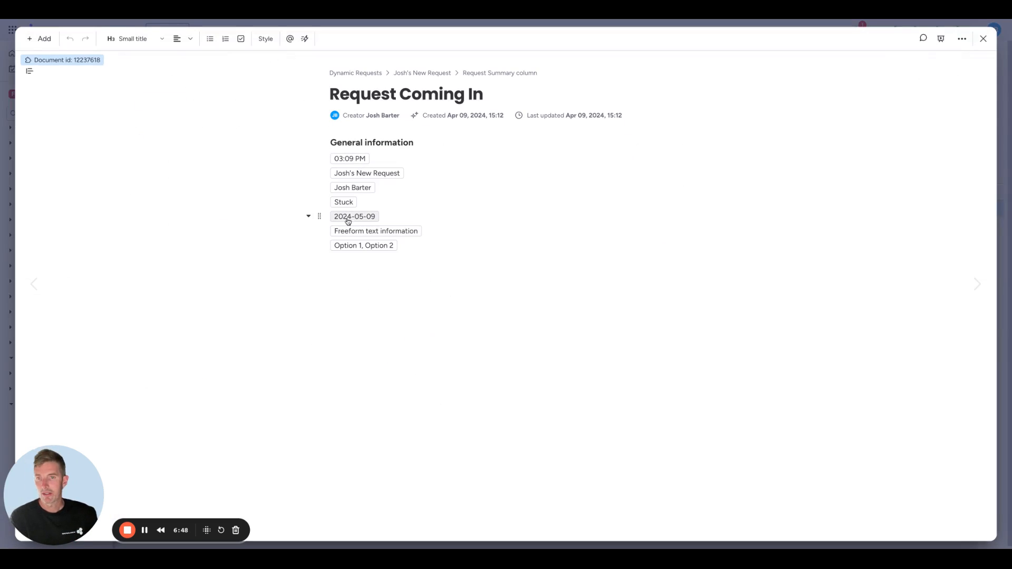
Step: Post the comment "Need help explaining" on the date value in the Request Summary doc and close the doc
left_click_drag(386, 217, 322, 217)
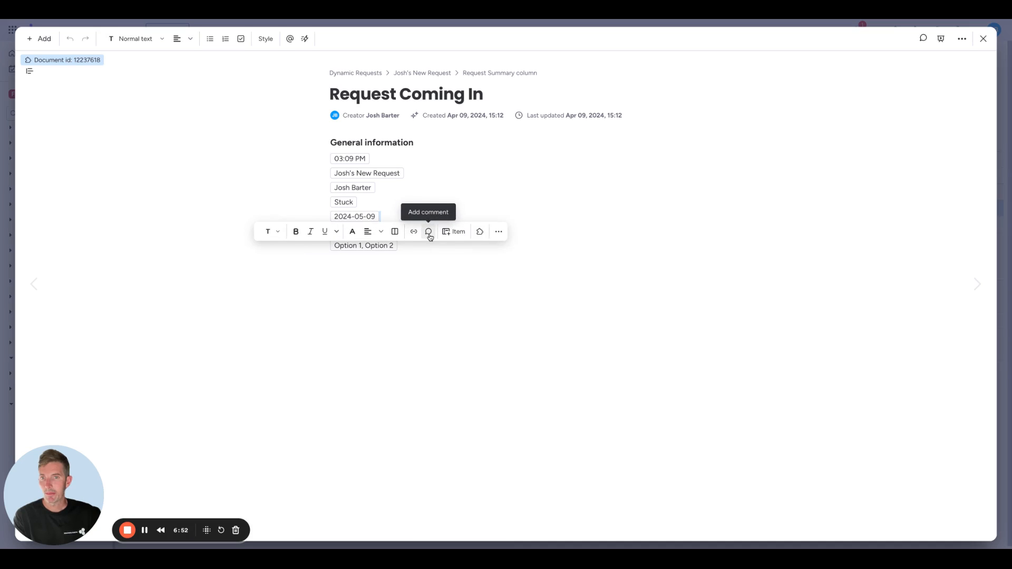
left_click(430, 237)
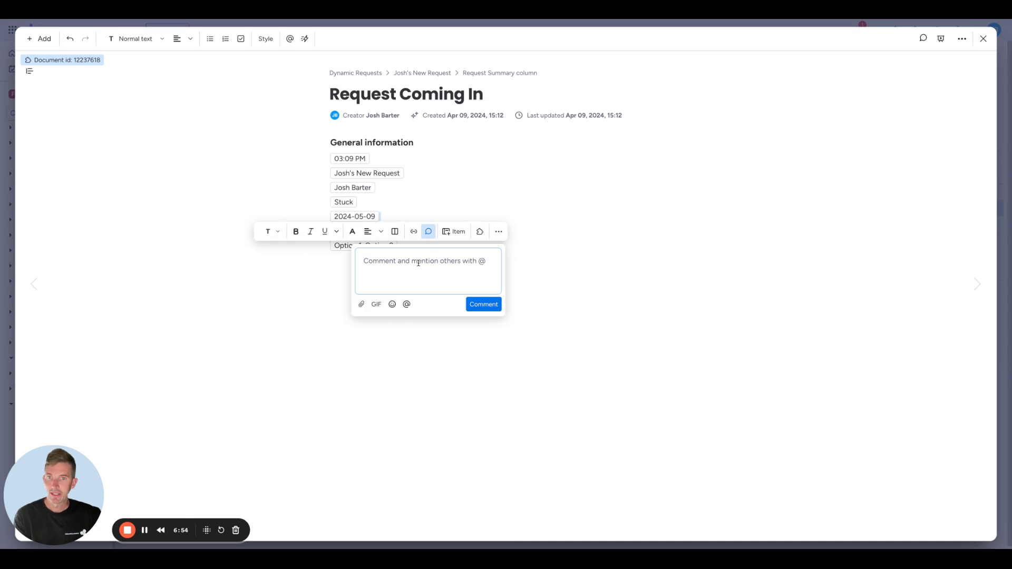
type("Need hel")
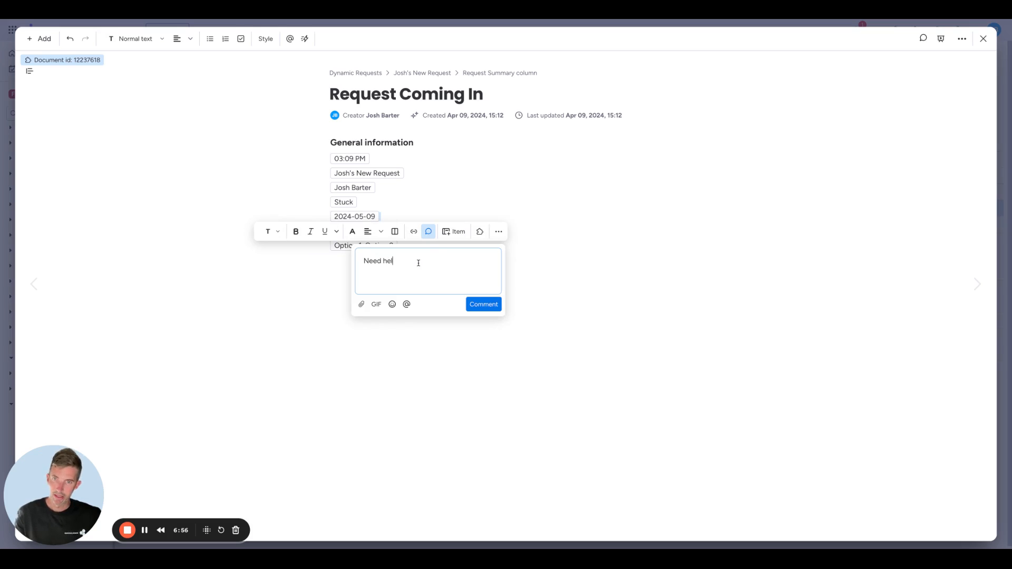
type("p epl")
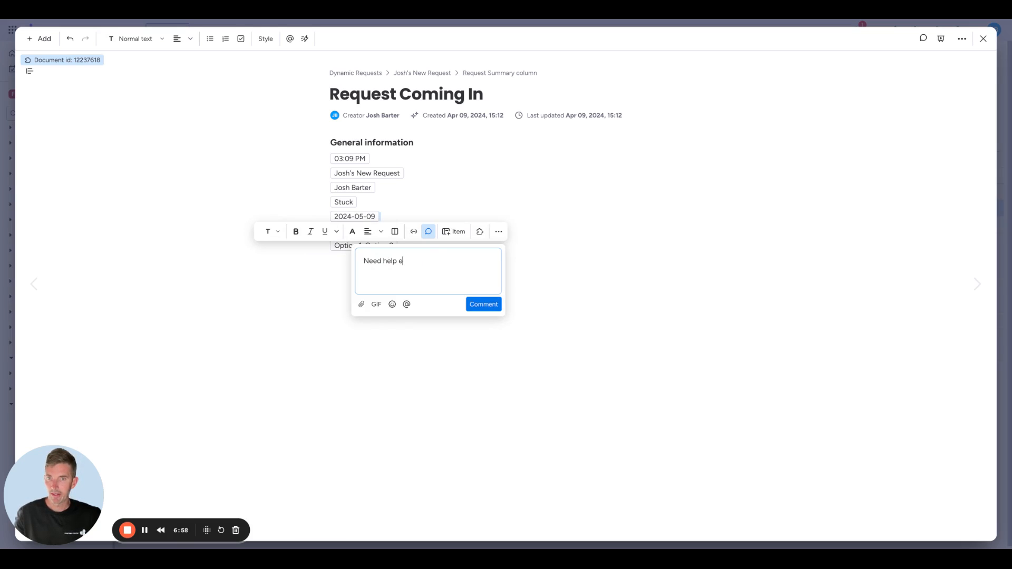
key("BackSpace")
key("BackSpace")
type("xplaining")
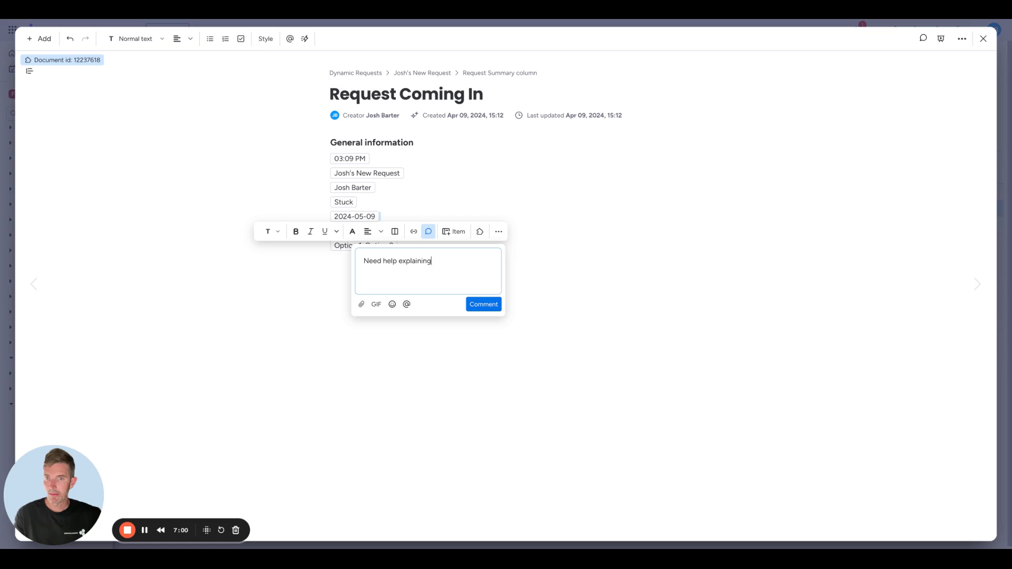
left_click(483, 304)
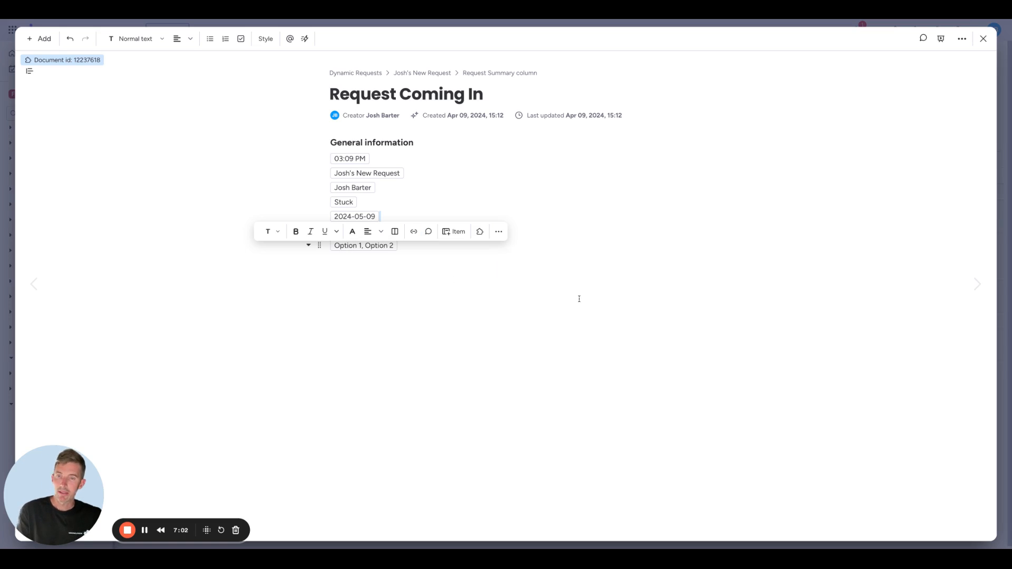
left_click(441, 276)
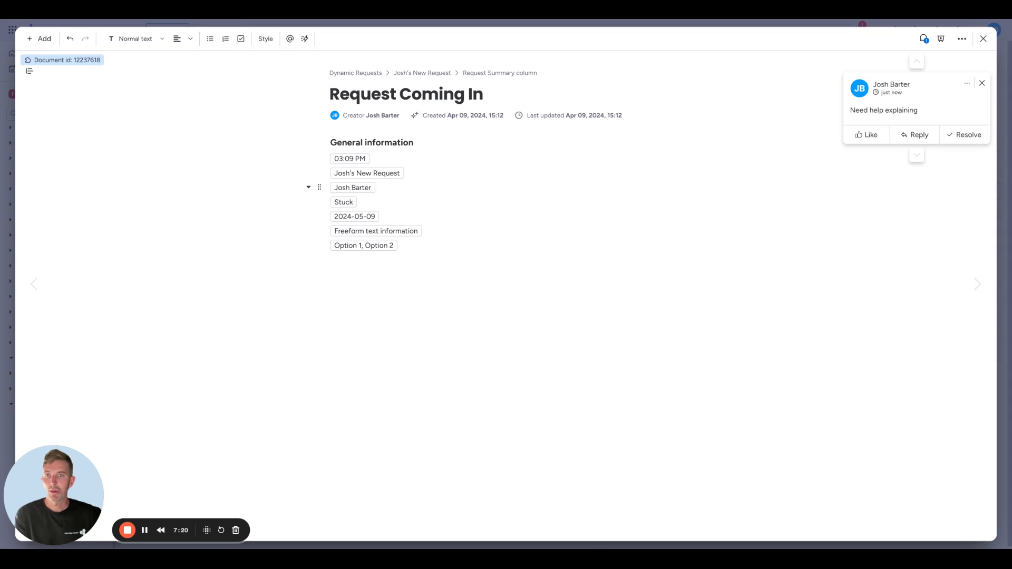
left_click(983, 39)
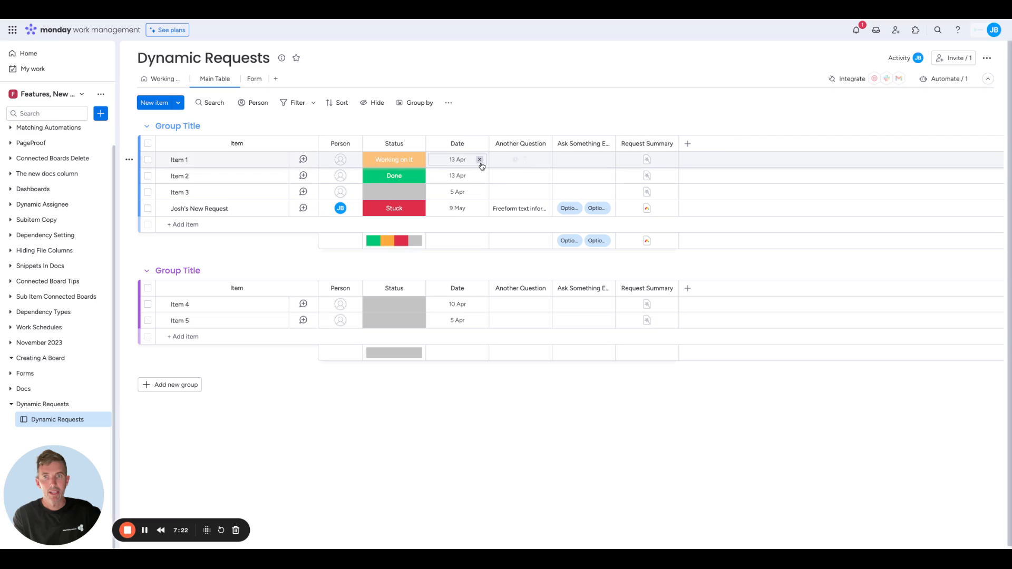